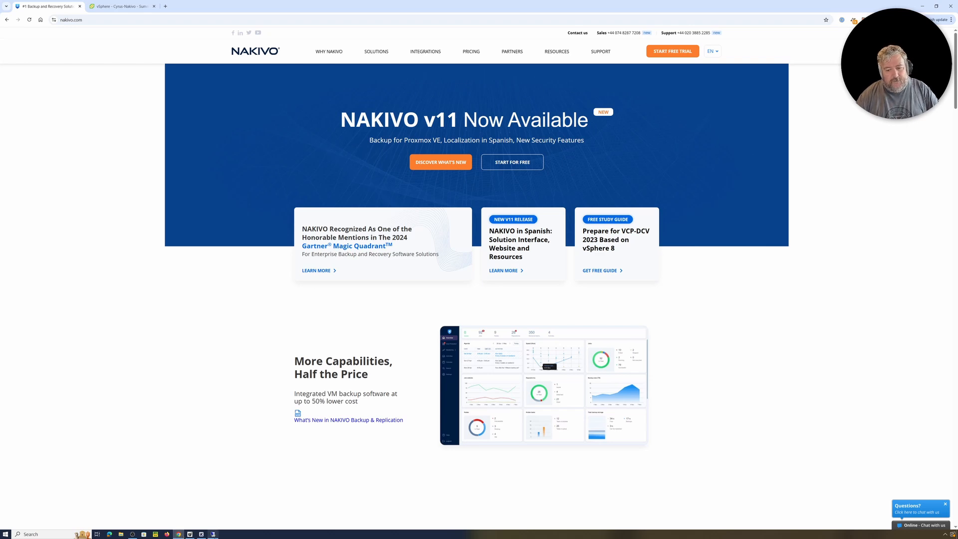
- Restore the Remote Desktop session showing the temp folder with five NAKIVO installer files
left_click(212, 533)
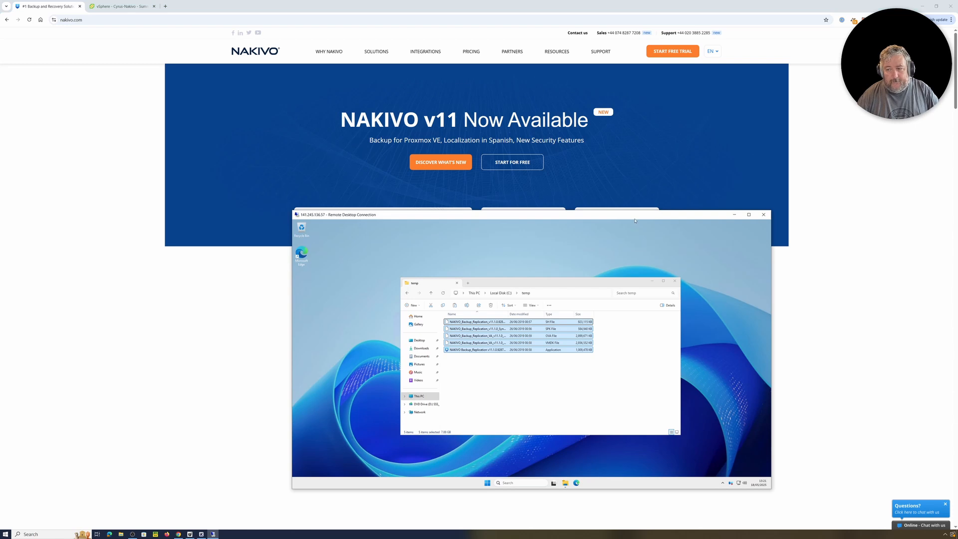
- Shift the Remote Desktop window left, then minimize it to reveal the NAKIVO v11 homepage
left_click_drag(635, 221, 525, 224)
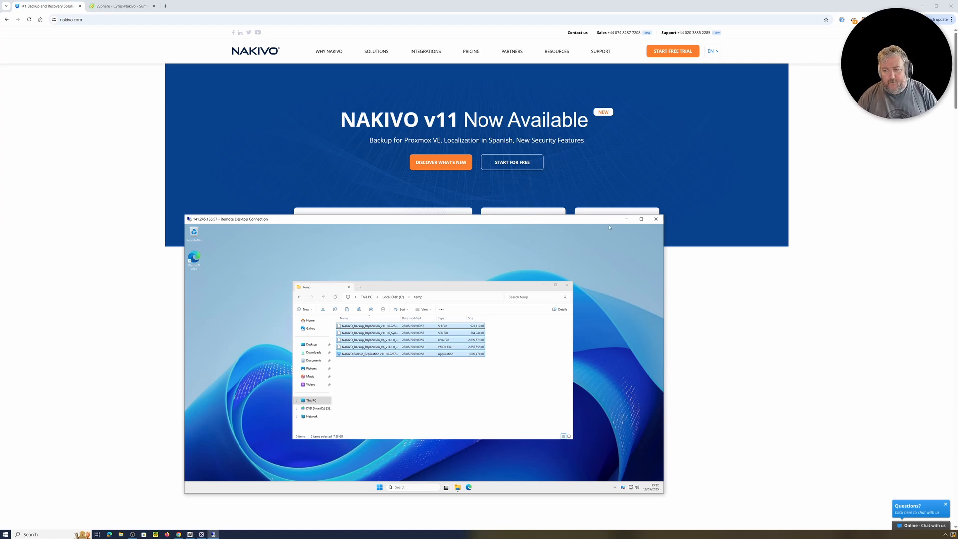
left_click(626, 218)
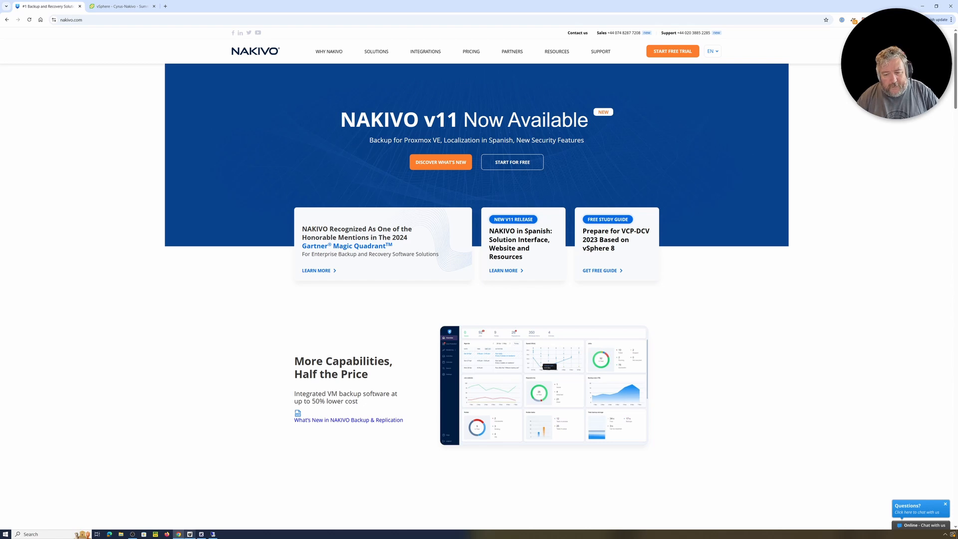
- Restore the Remote Desktop session and switch it to full screen with Ctrl+Alt+Break
left_click(213, 534)
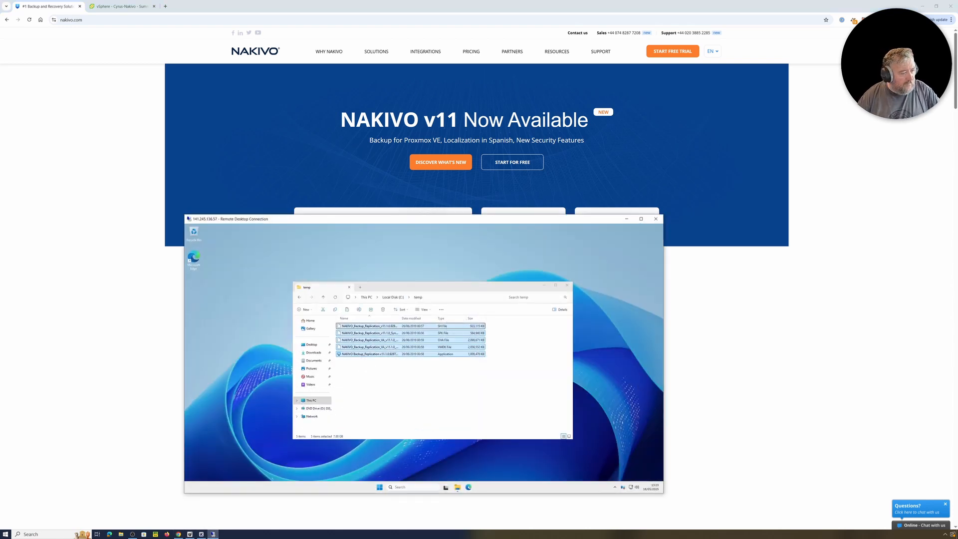
key("ctrl+alt+Break")
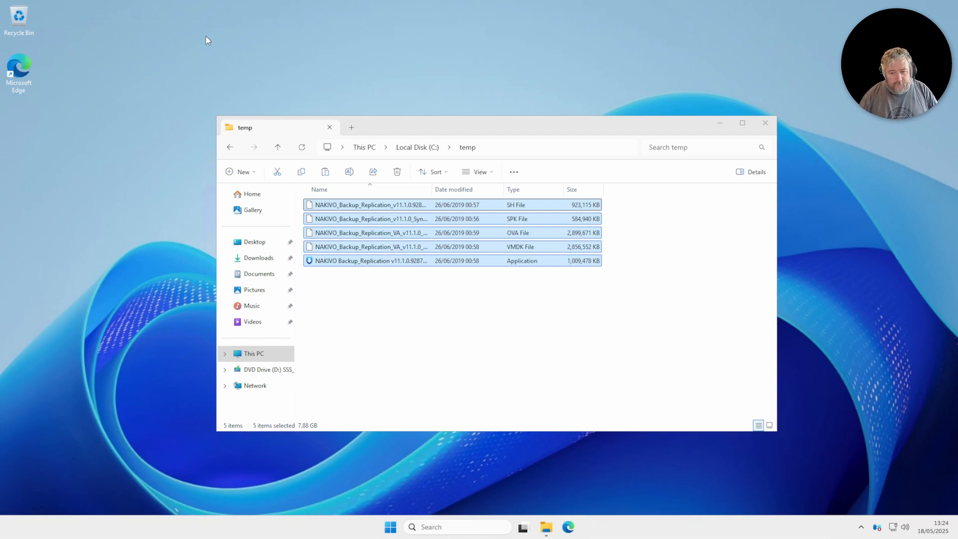
- Widen the temp folder's Name column to show full file names and launch the Installer-BETA application
left_click_drag(412, 124, 302, 86)
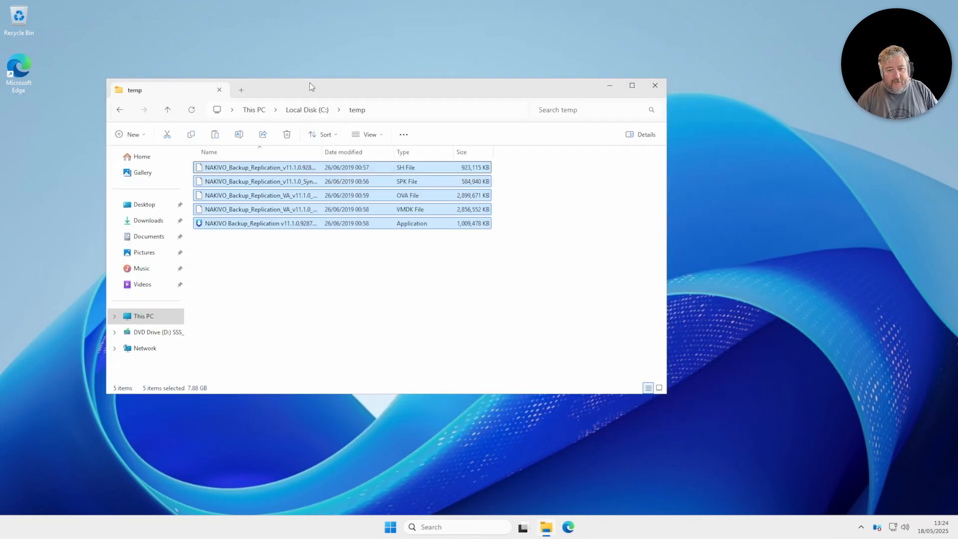
double_click(322, 152)
left_click(345, 311)
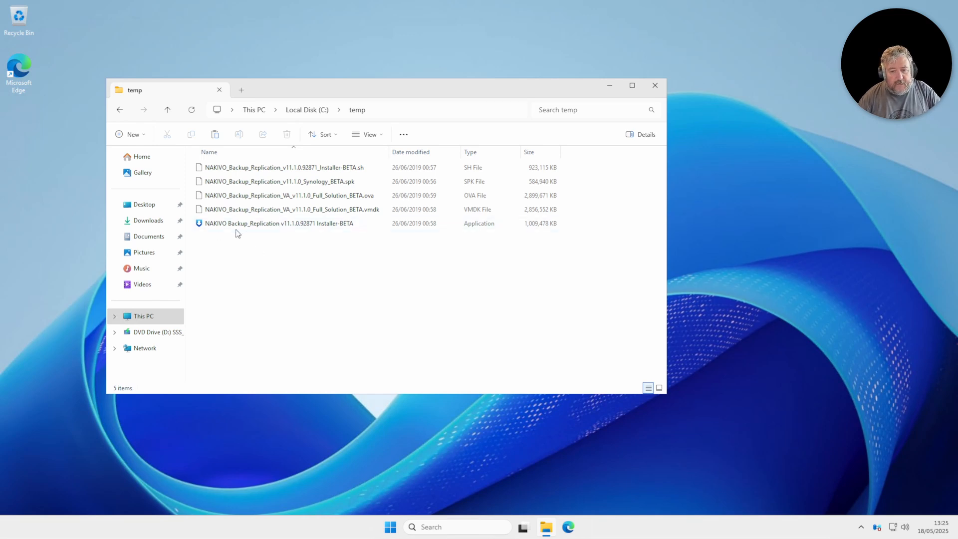
mouse_move(232, 227)
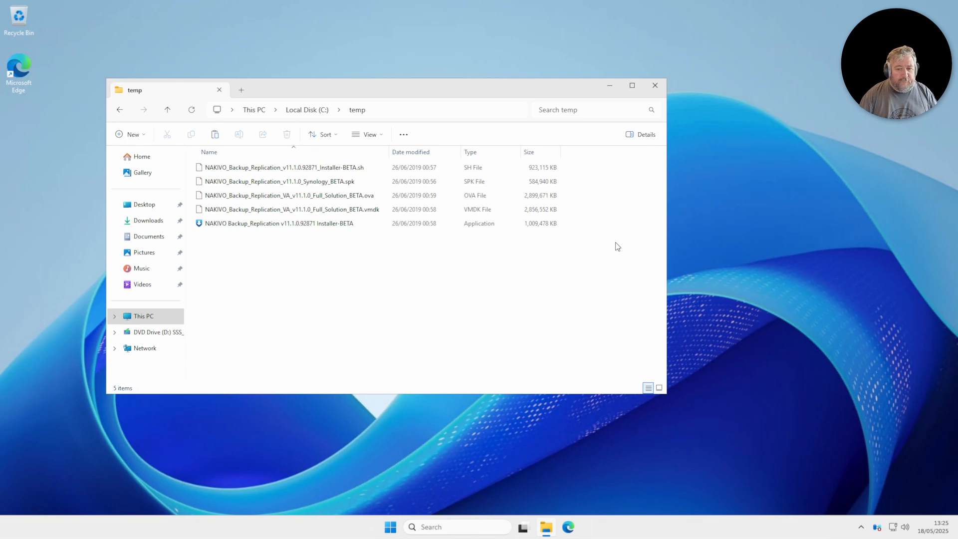
double_click(258, 225)
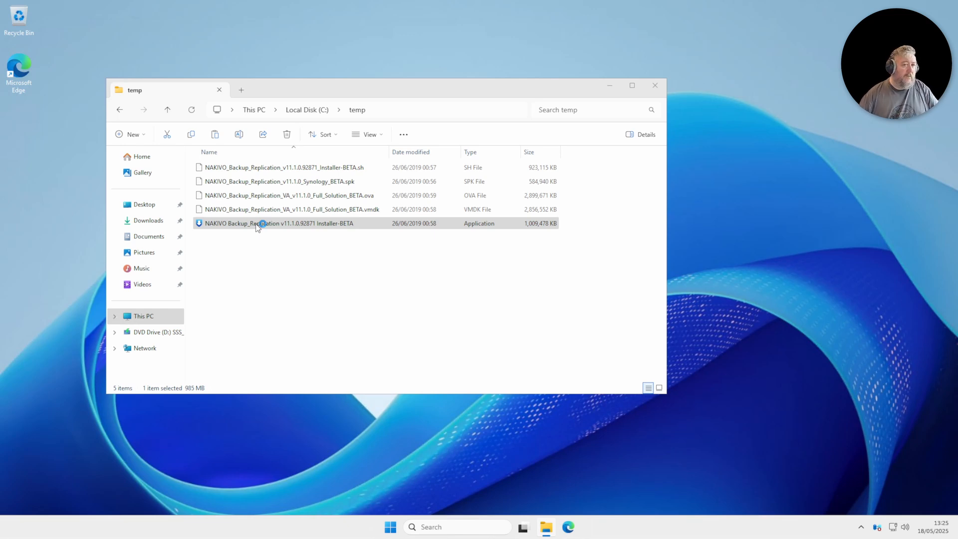
left_click(257, 224)
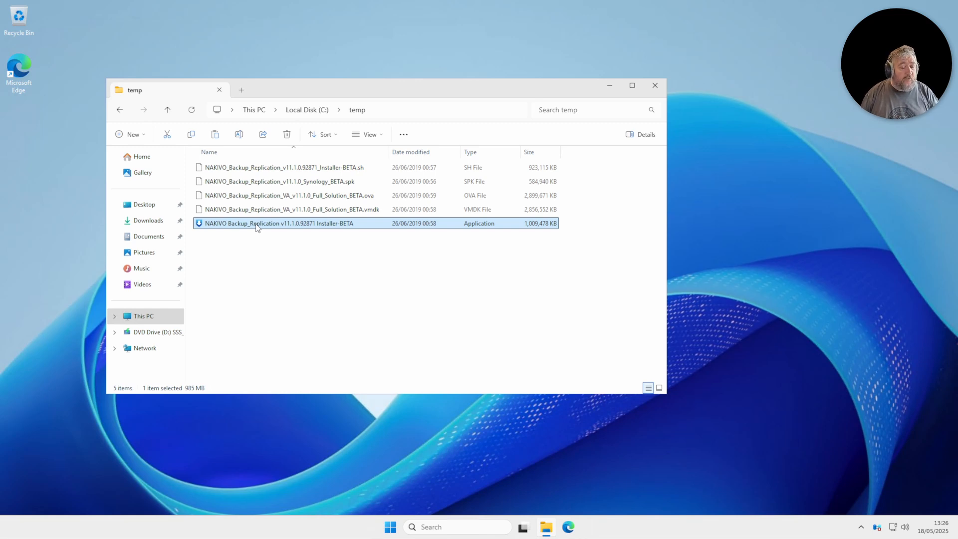
- Relaunch Installer-BETA and minimize Explorer to reveal the installer's beta-software warning
double_click(257, 224)
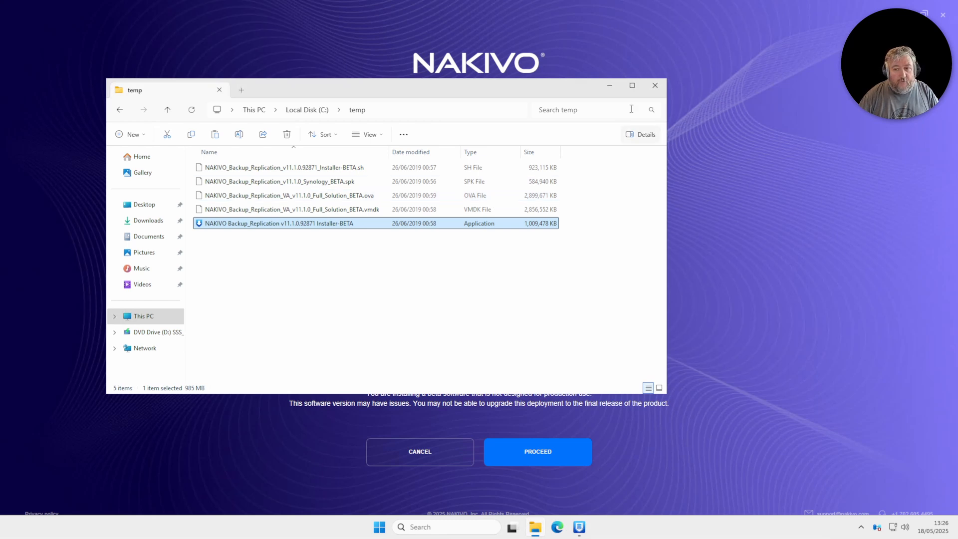
left_click(613, 87)
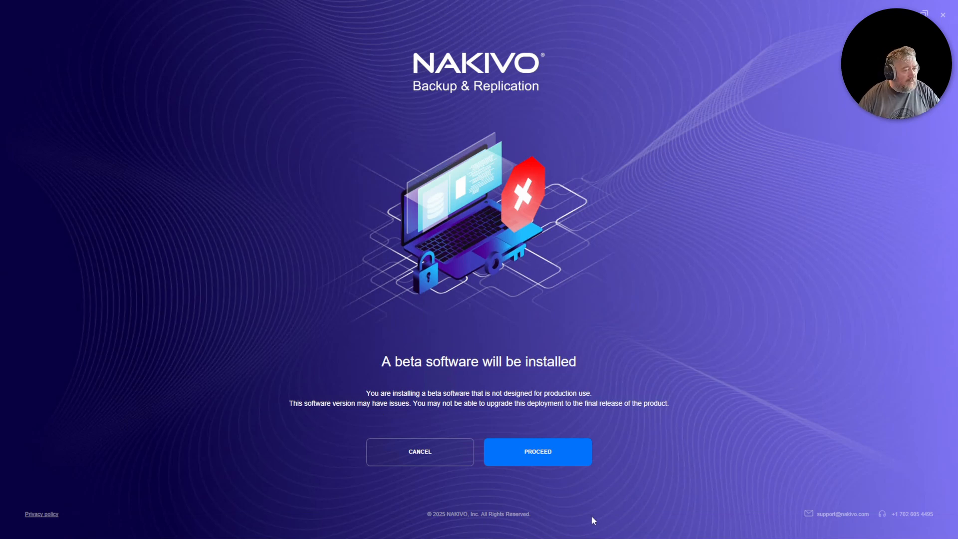
- Accept the beta warning and License Agreement for a Full solution install, then minimise to the desktop
left_click(541, 452)
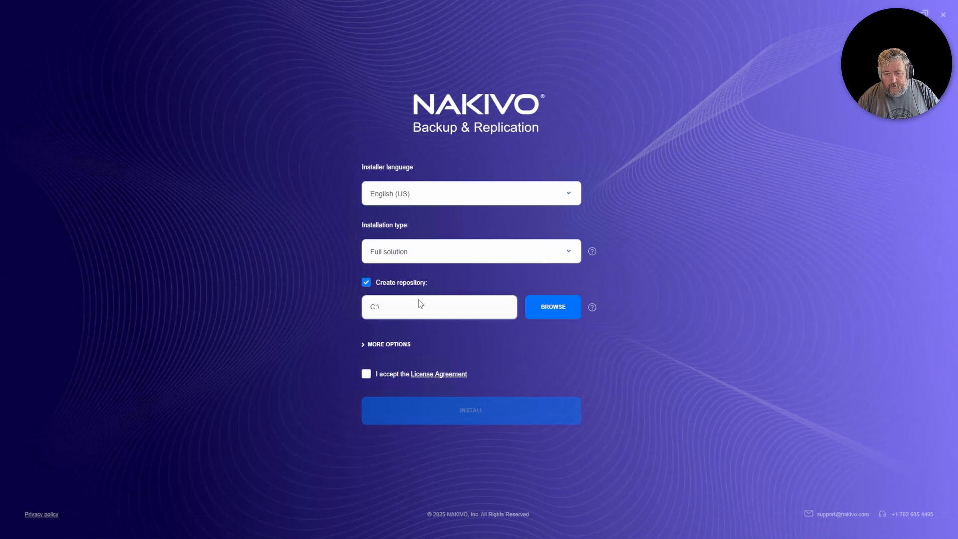
left_click(367, 378)
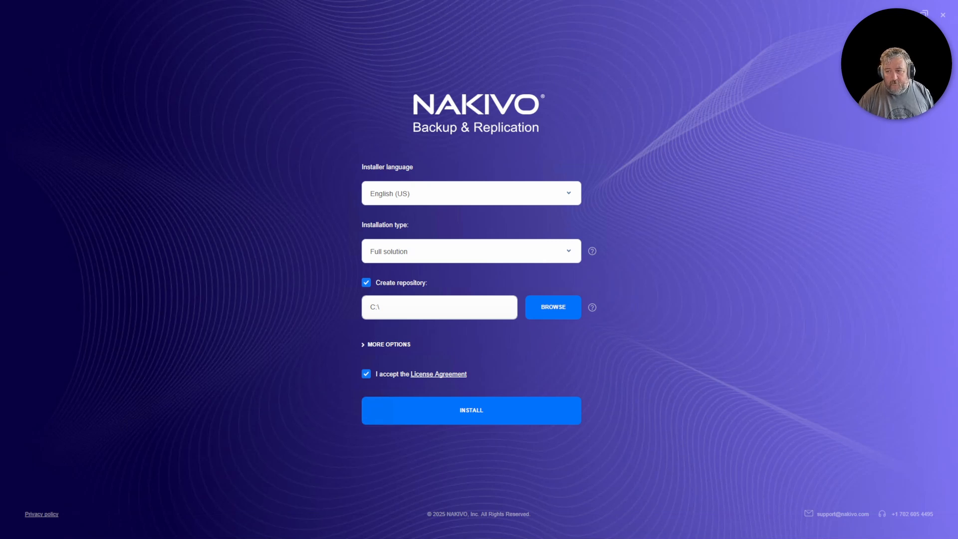
key("super+d")
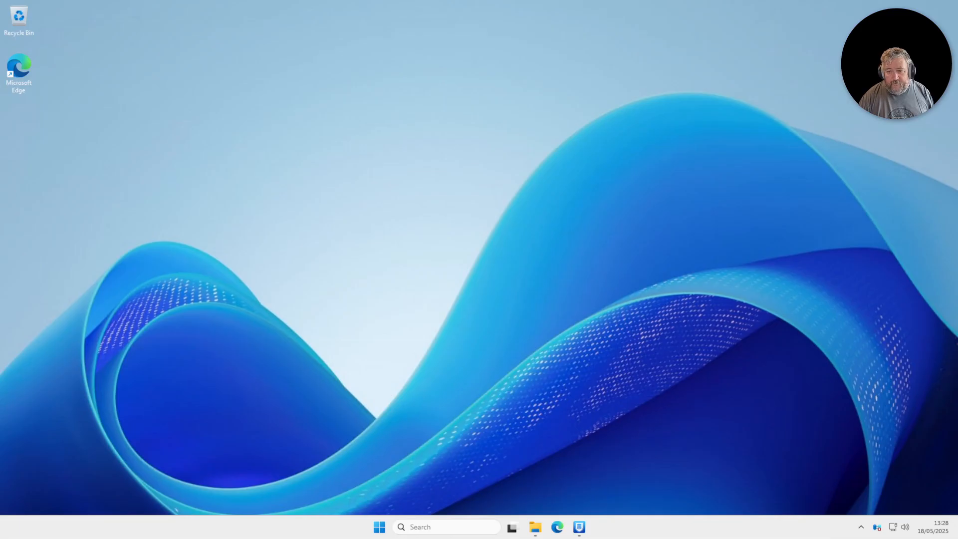
- Open Disk Management and bring the offline Disk 1 online
right_click(379, 526)
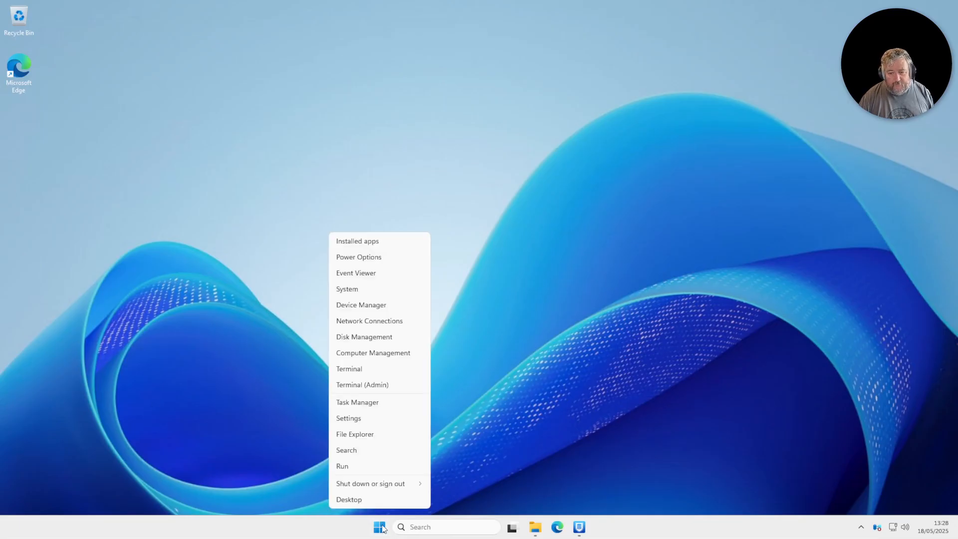
left_click(382, 339)
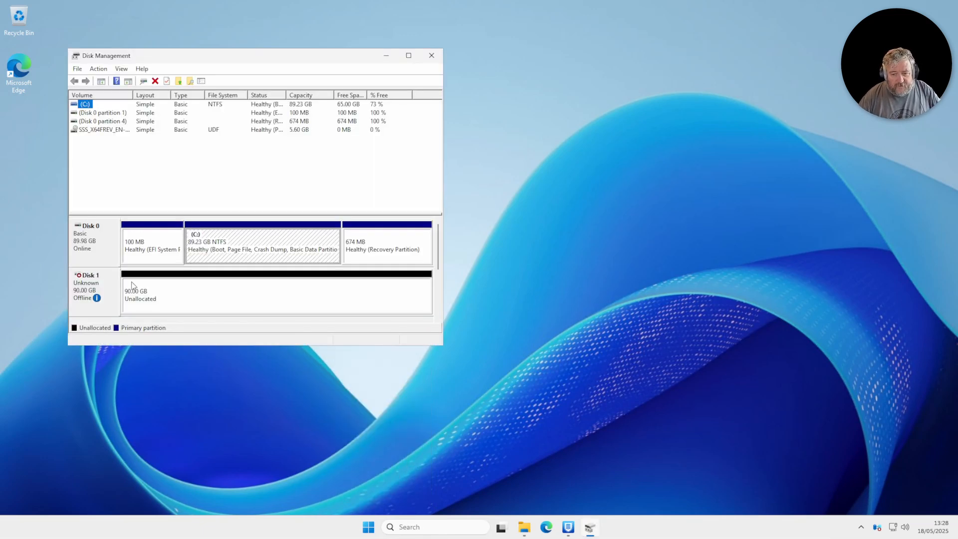
left_click(87, 294)
right_click(86, 294)
left_click(108, 296)
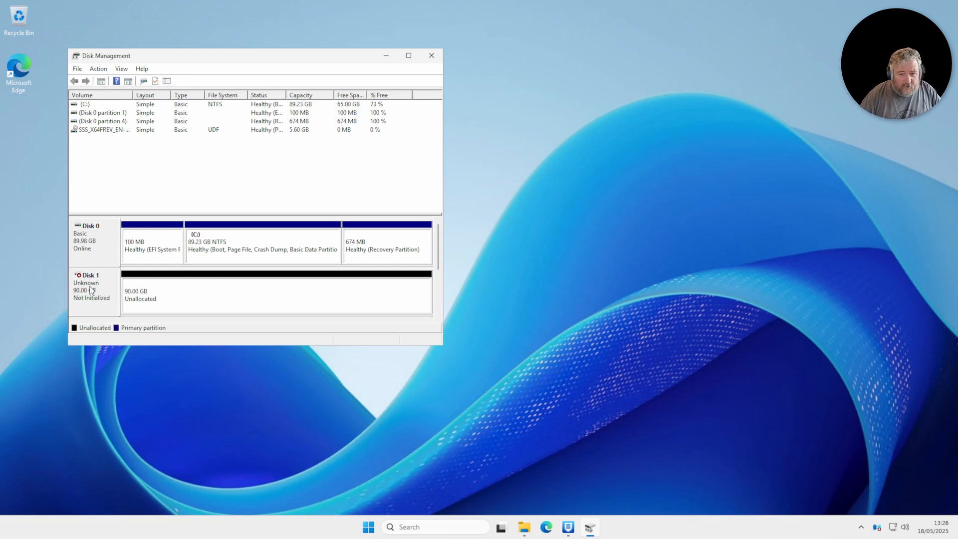
- Initialize Disk 1 as GPT and create a full-size NTFS simple volume on it
right_click(90, 288)
left_click(128, 294)
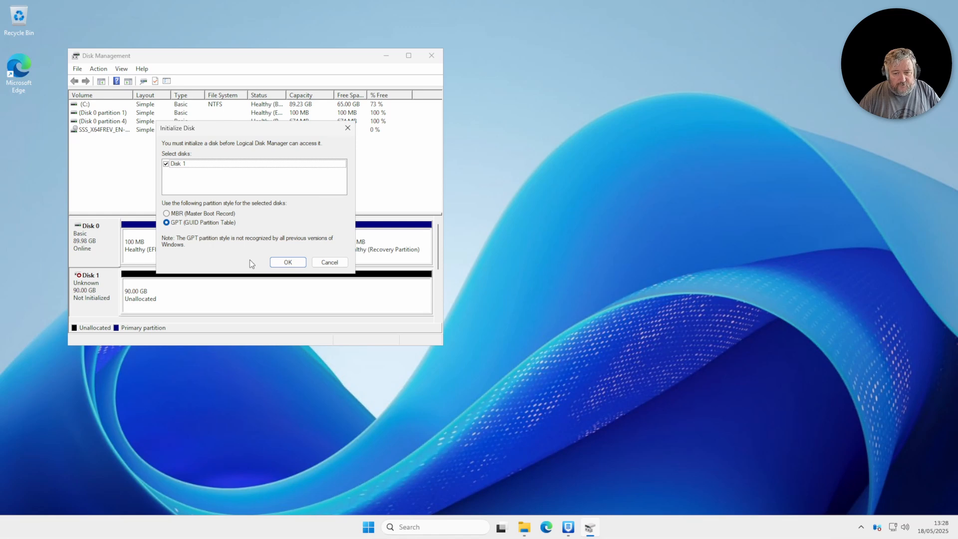
left_click(287, 262)
right_click(167, 300)
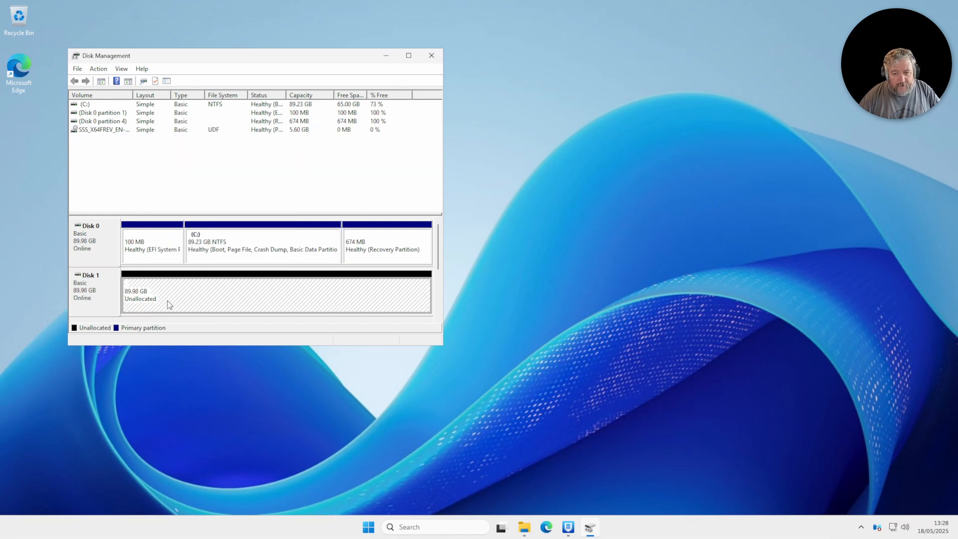
left_click(219, 307)
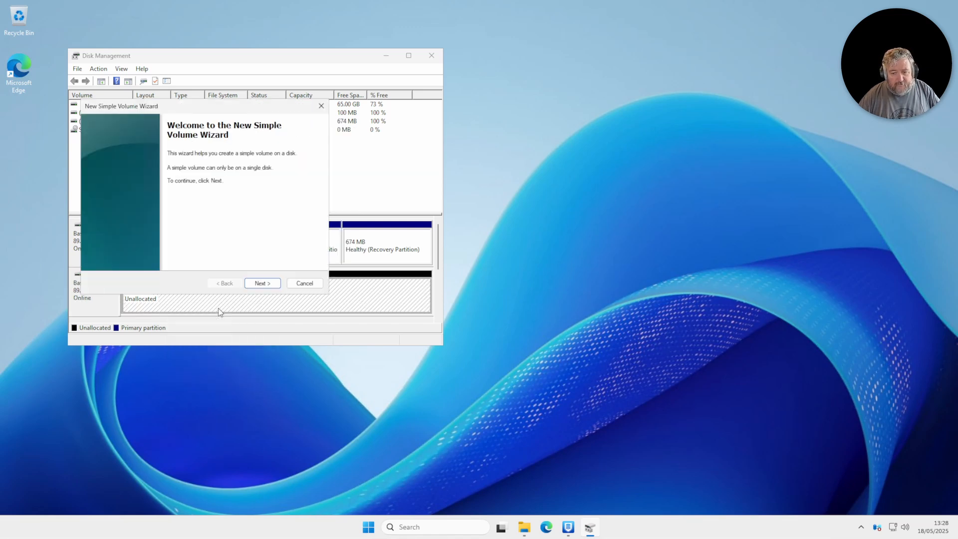
left_click(259, 283)
left_click(268, 285)
left_click(270, 285)
left_click(270, 285)
left_click(270, 286)
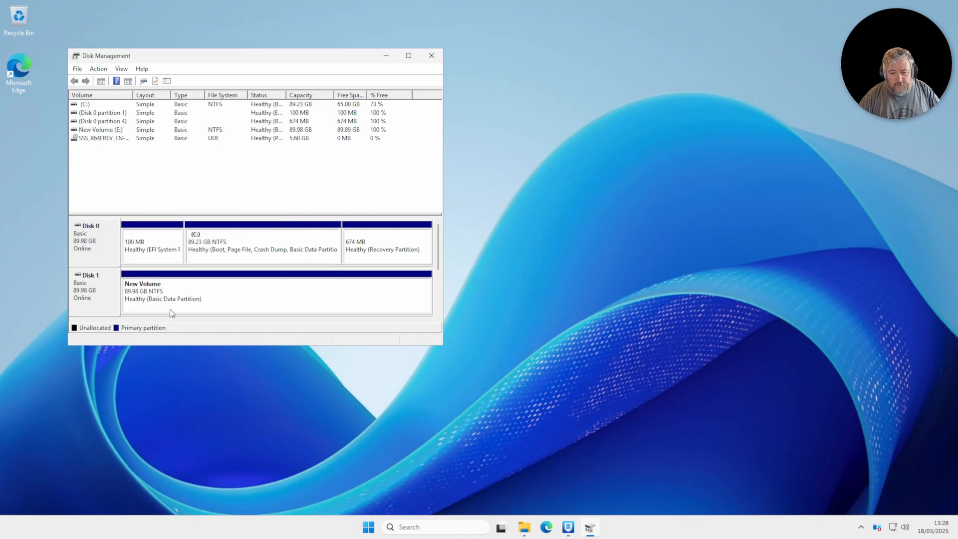
- Label the new E: volume 'Repo' and close Disk Management
right_click(166, 294)
left_click(199, 414)
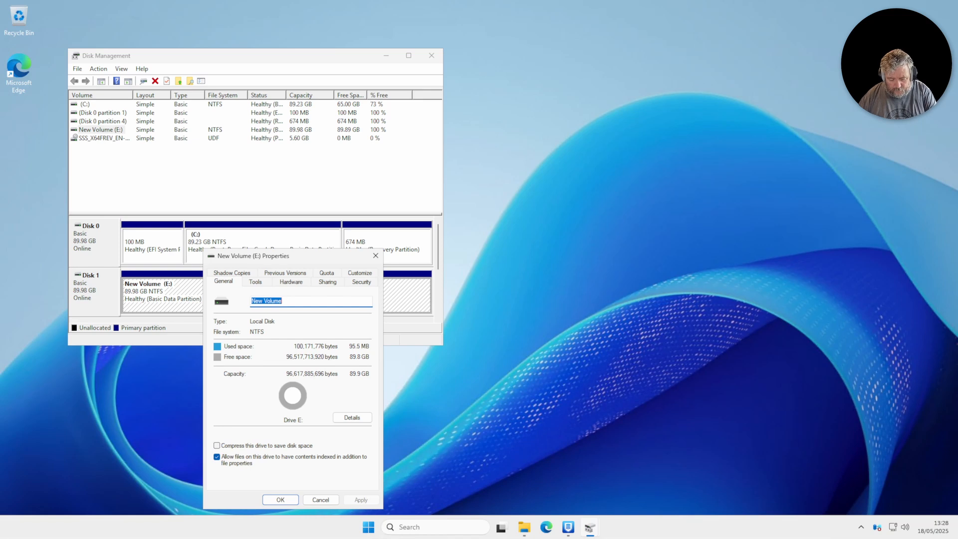
type("Repo")
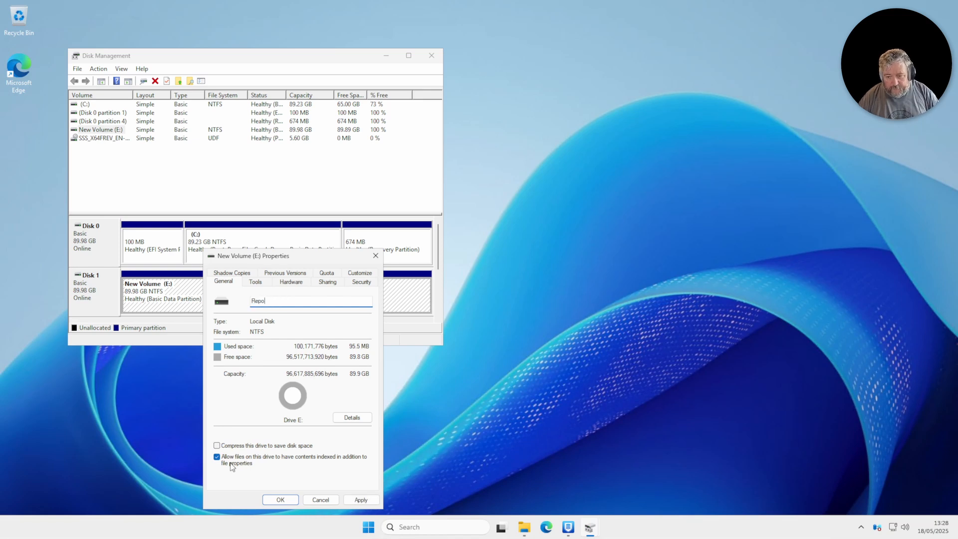
left_click(272, 498)
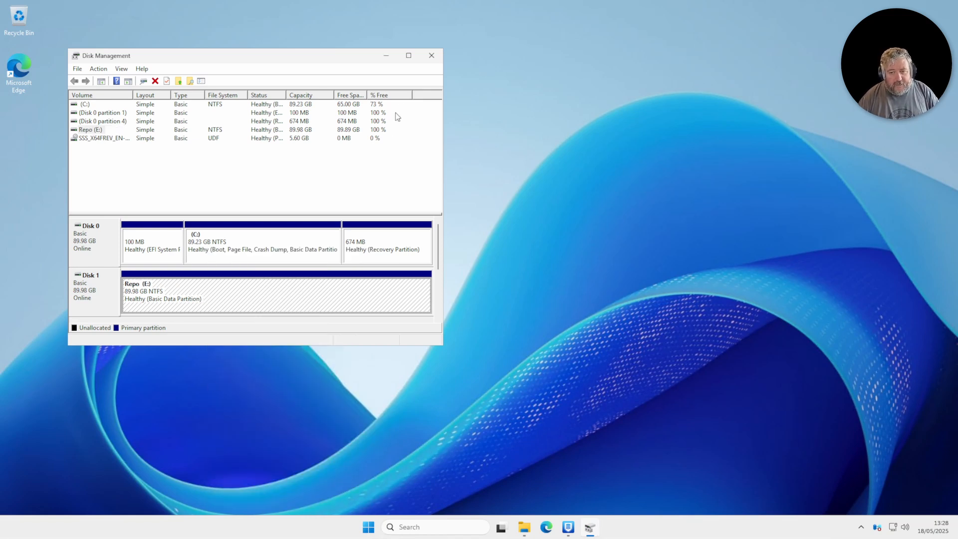
left_click(431, 56)
- Set the installer's repository location to the Repo (E:) drive, E:\
left_click(578, 526)
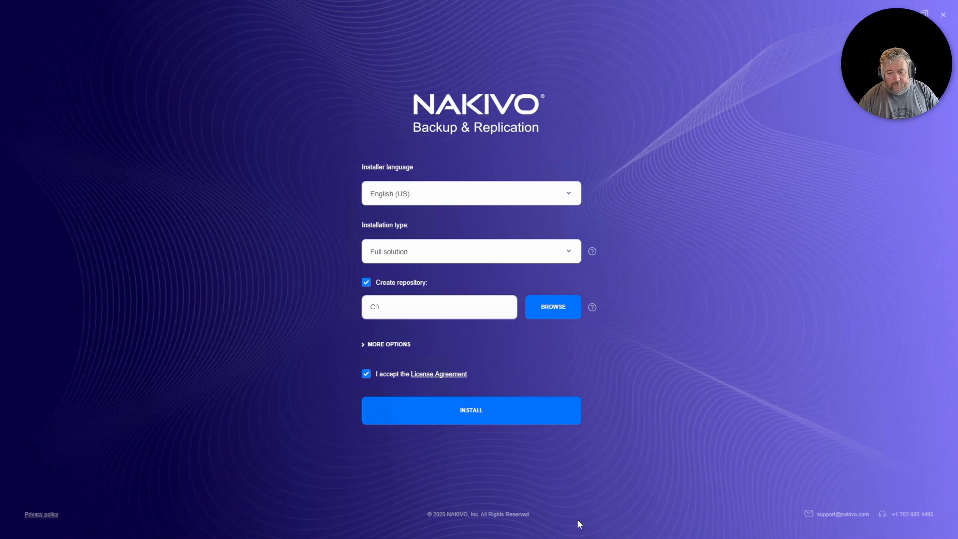
left_click(559, 310)
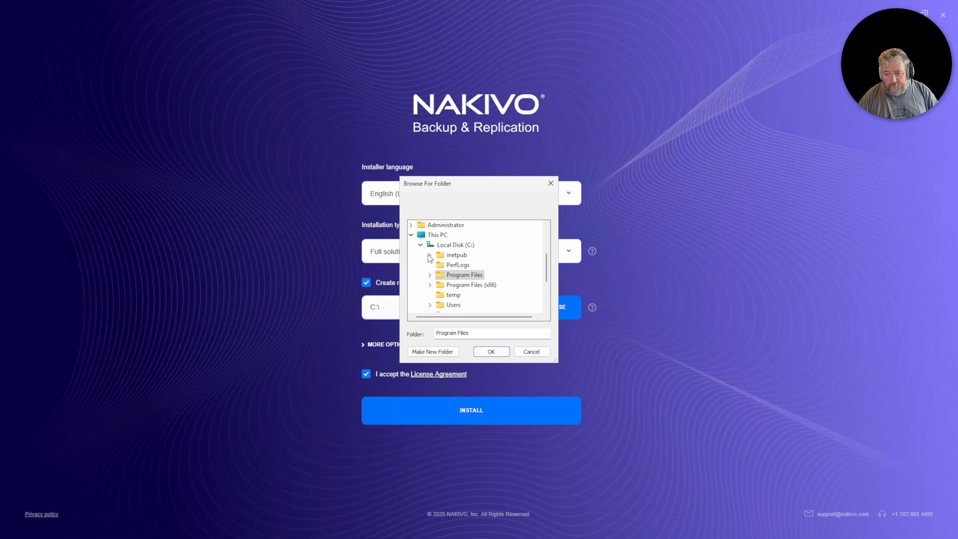
left_click(422, 245)
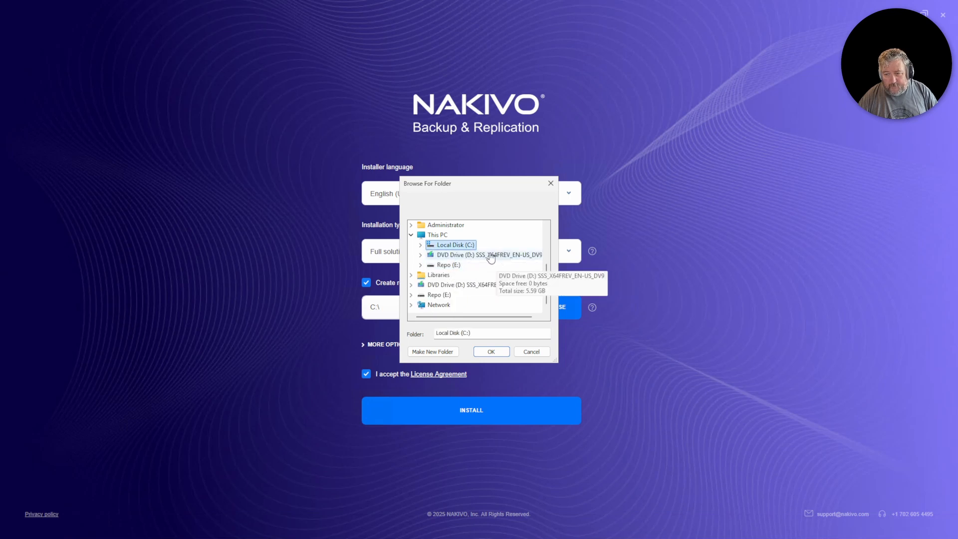
left_click(446, 266)
left_click(491, 351)
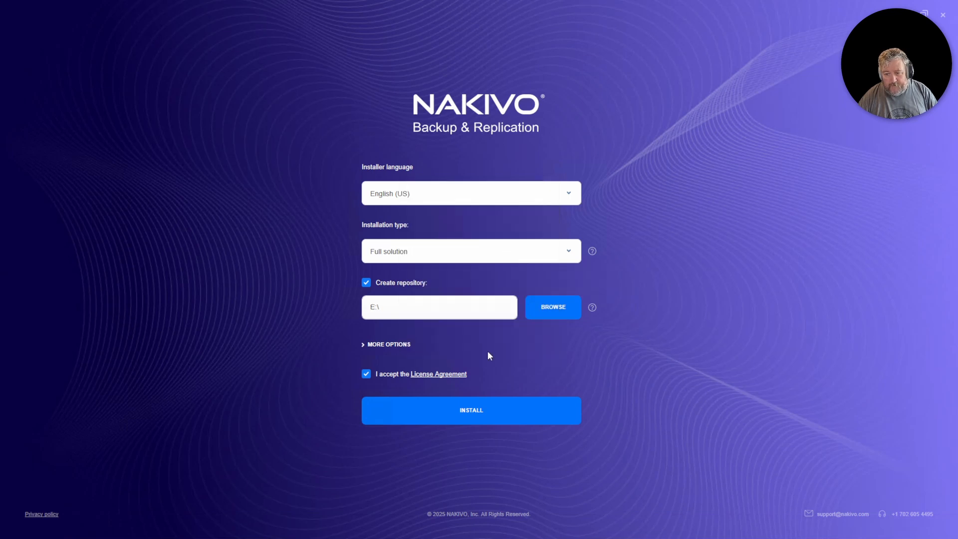
- Keep English (US) as the language and Full solution as the installation type
left_click(484, 202)
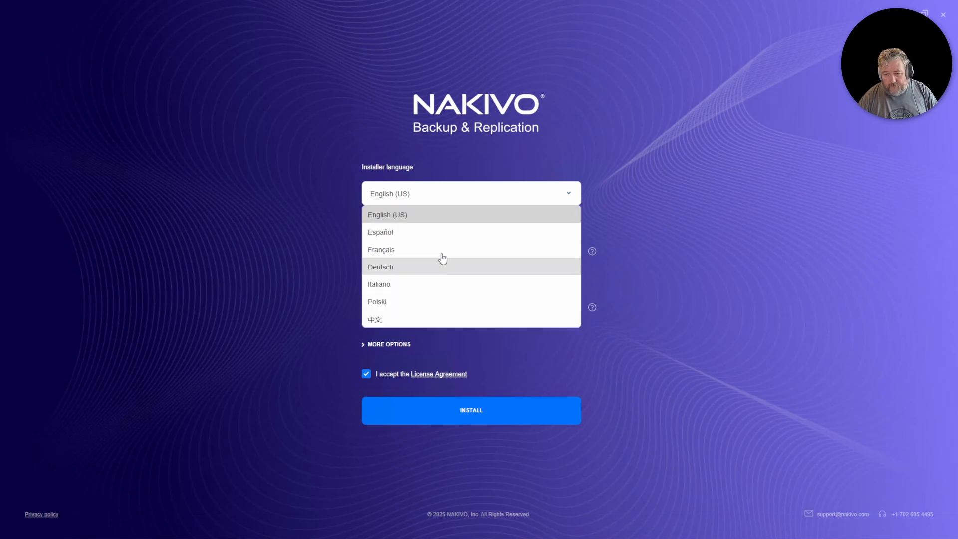
left_click(424, 219)
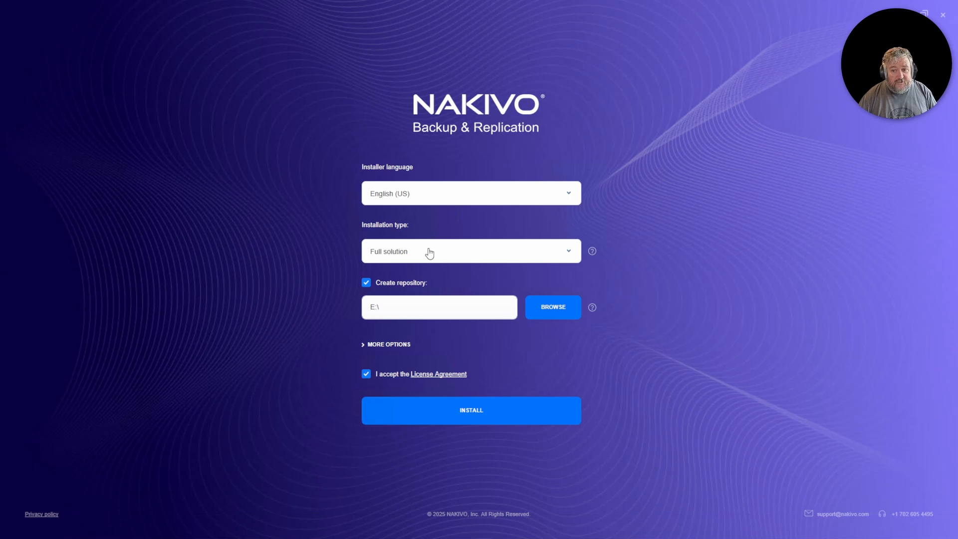
left_click(448, 256)
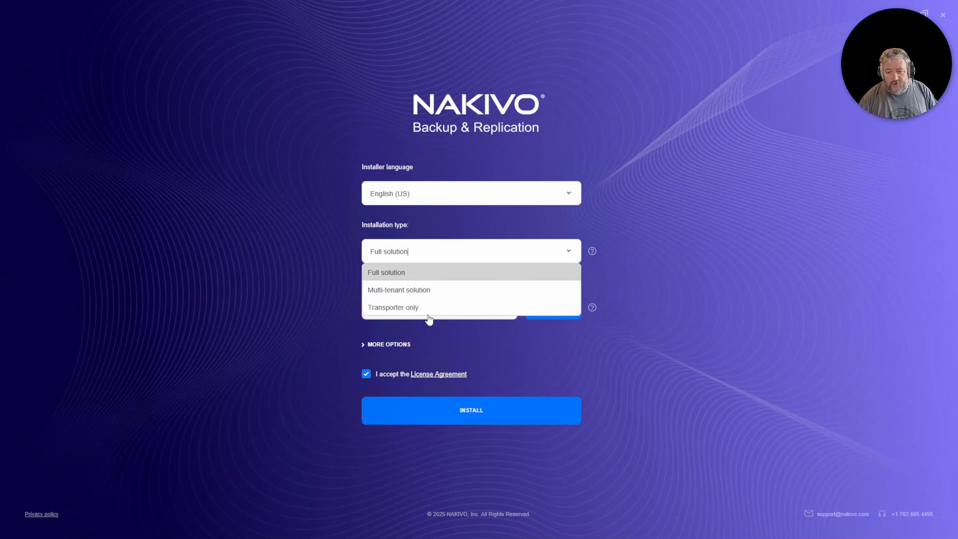
left_click(431, 272)
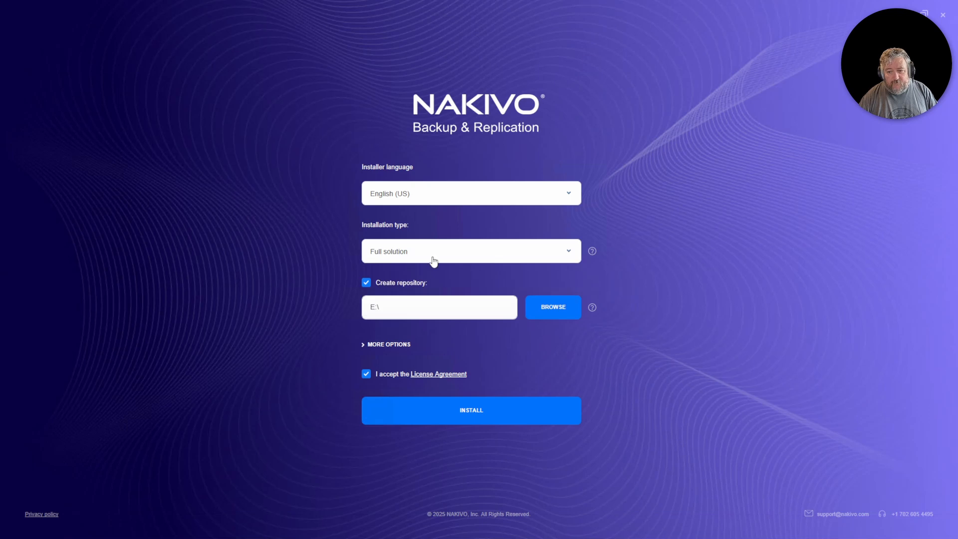
- Expand MORE OPTIONS and review the install path, web UI port 4443 and transporter port 9446
left_click(368, 345)
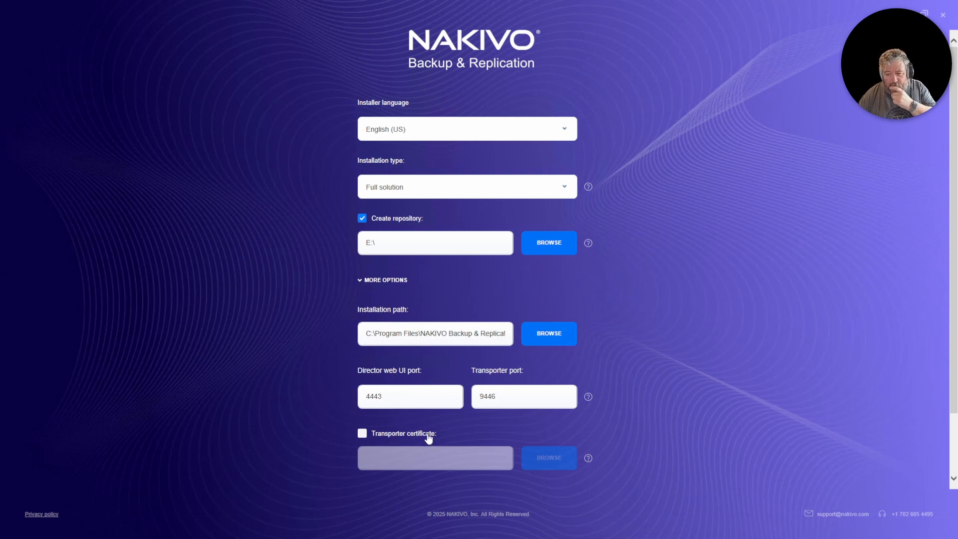
scroll(440, 451, "down", 2)
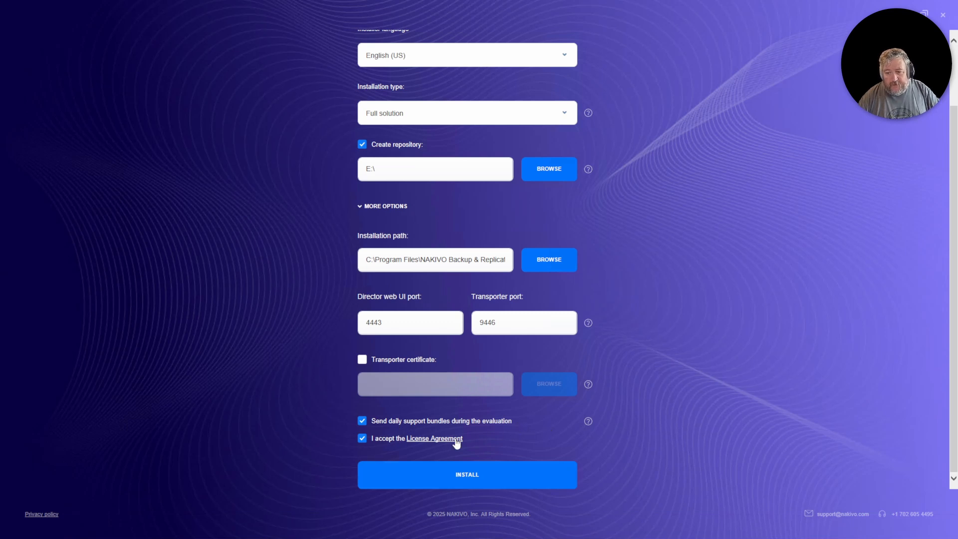
scroll(478, 340, "up", 2)
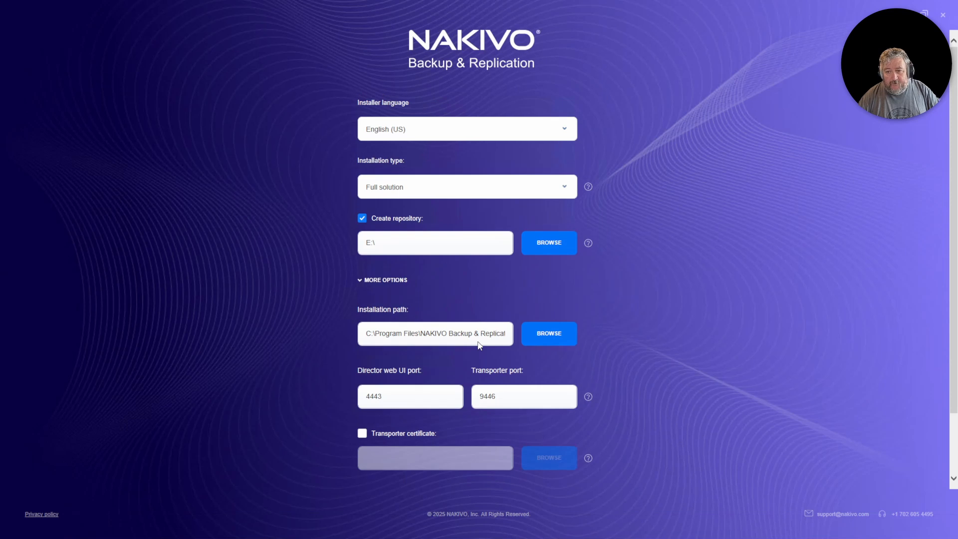
scroll(477, 345, "down", 2)
- Run the installation until the installer reports 'The installation was successful!'
left_click(471, 474)
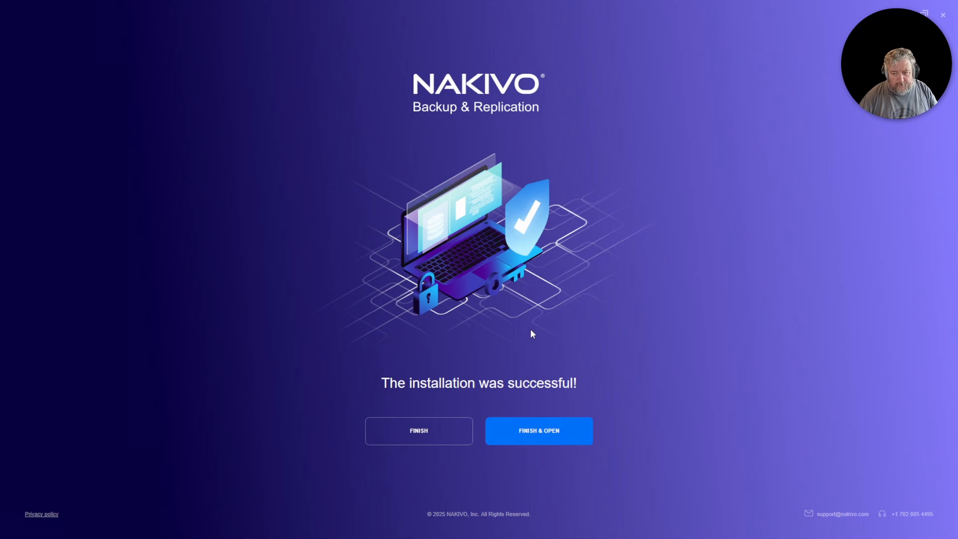
- Finish the installer to open the console in Edge, skipping sign-in and declining all data sharing
left_click(544, 434)
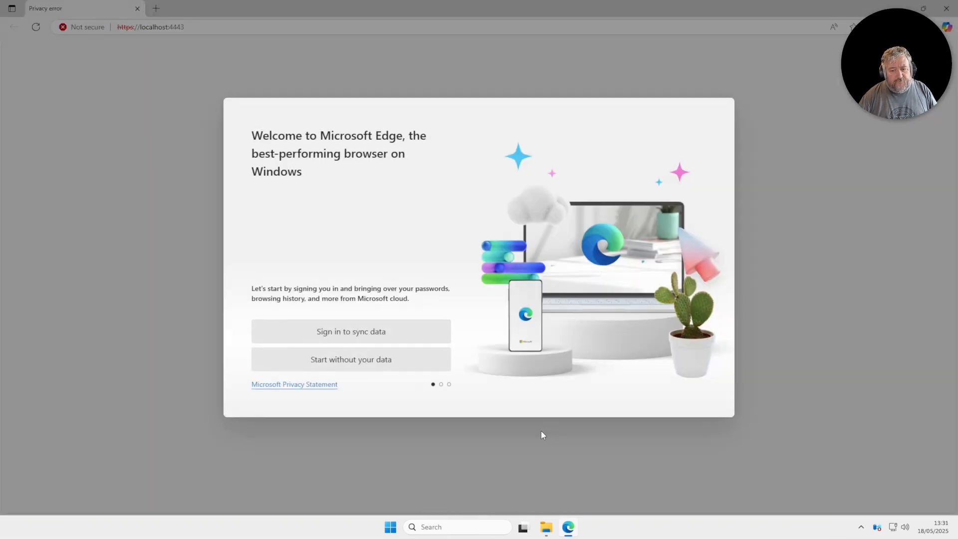
left_click(351, 365)
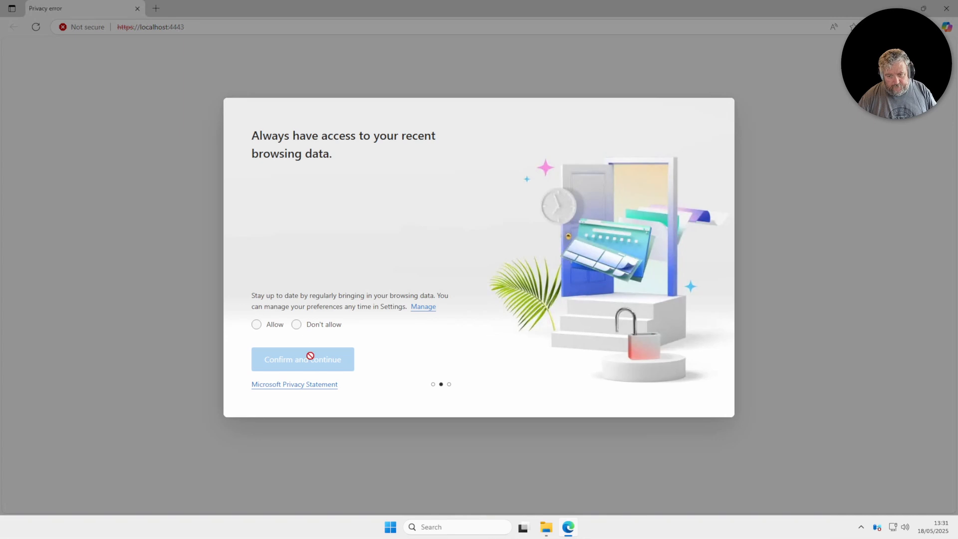
left_click(297, 332)
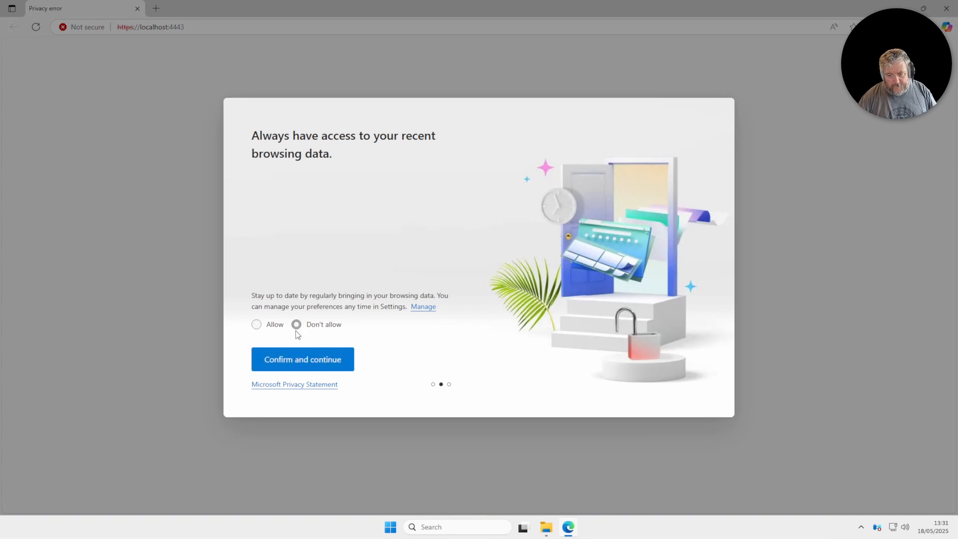
left_click(309, 363)
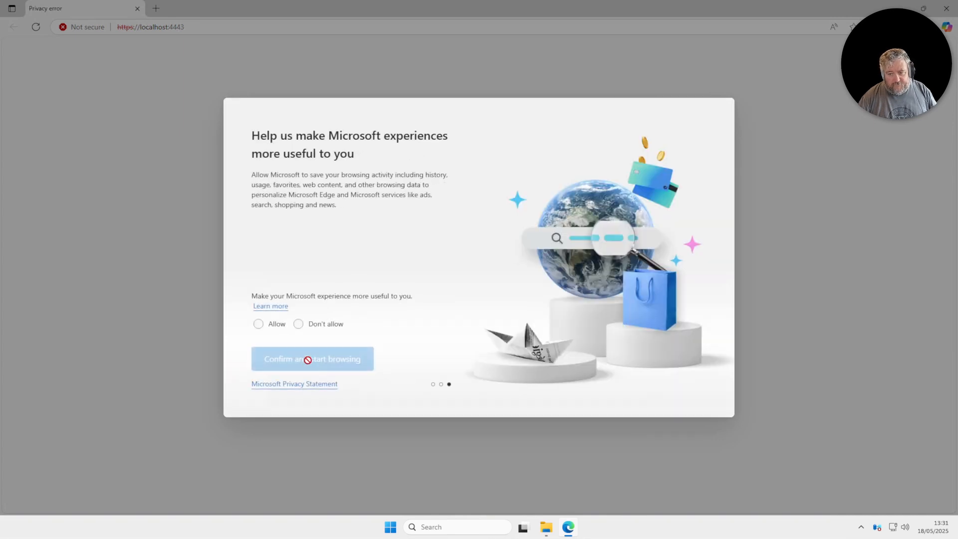
left_click(298, 324)
left_click(299, 359)
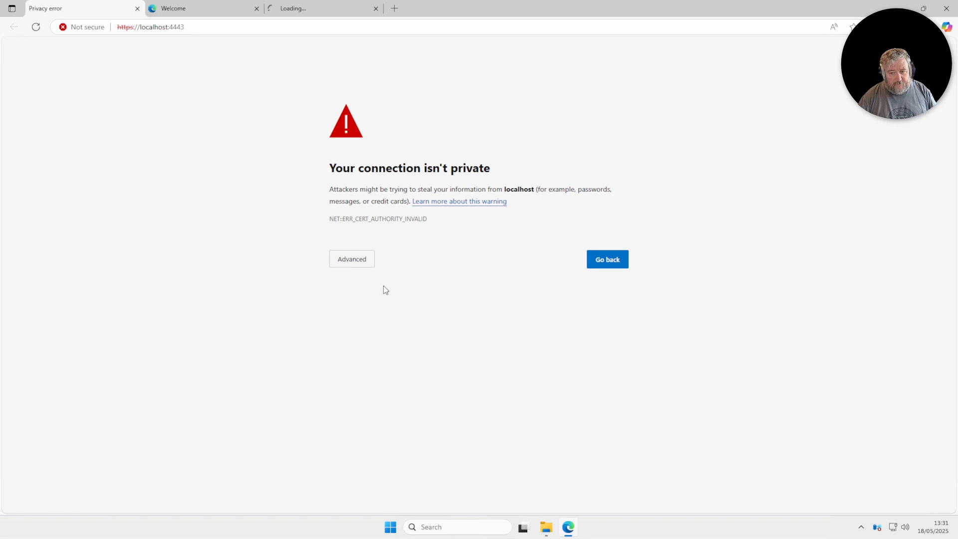
- Proceed past the localhost:4443 certificate warning and close the extra Edge Welcome tab while NAKIVO loads
left_click(354, 258)
left_click(371, 338)
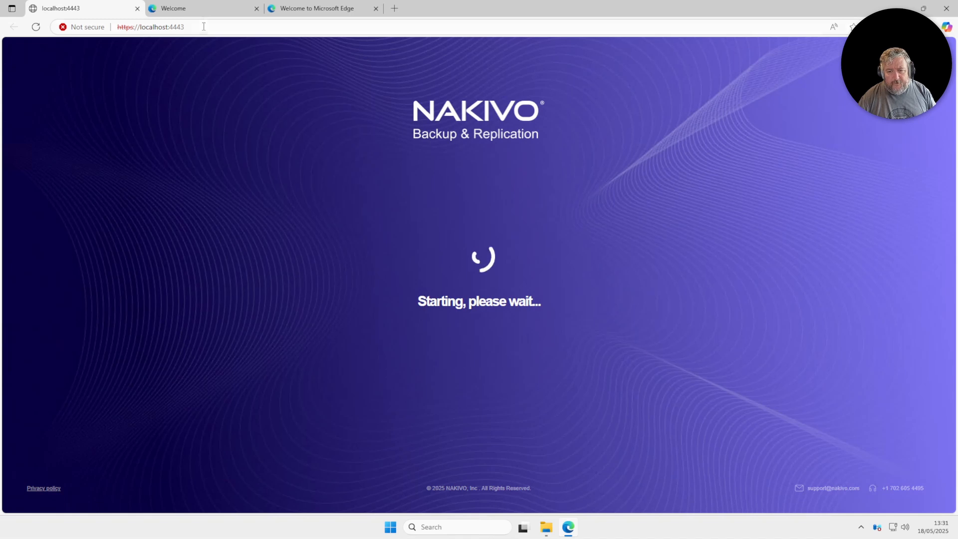
left_click(256, 9)
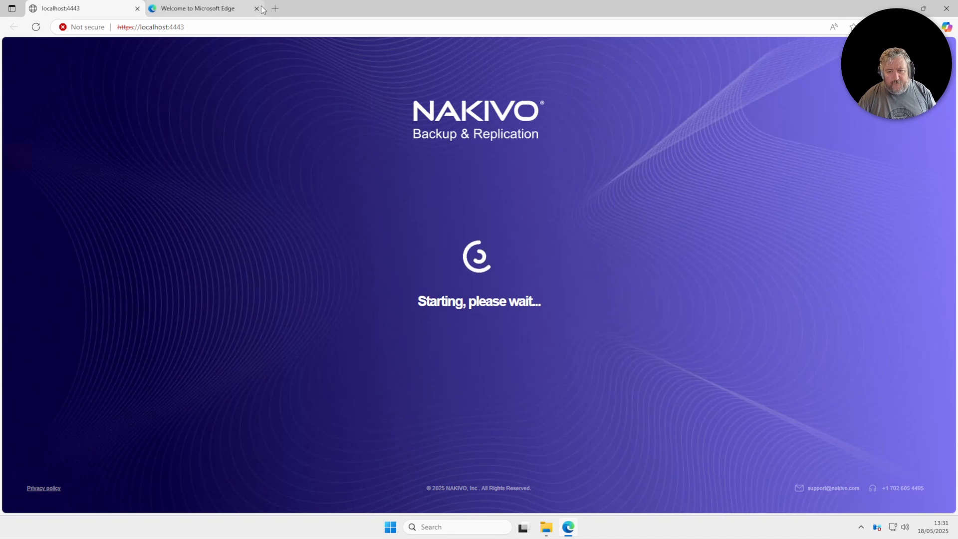
left_click(230, 9)
left_click(96, 11)
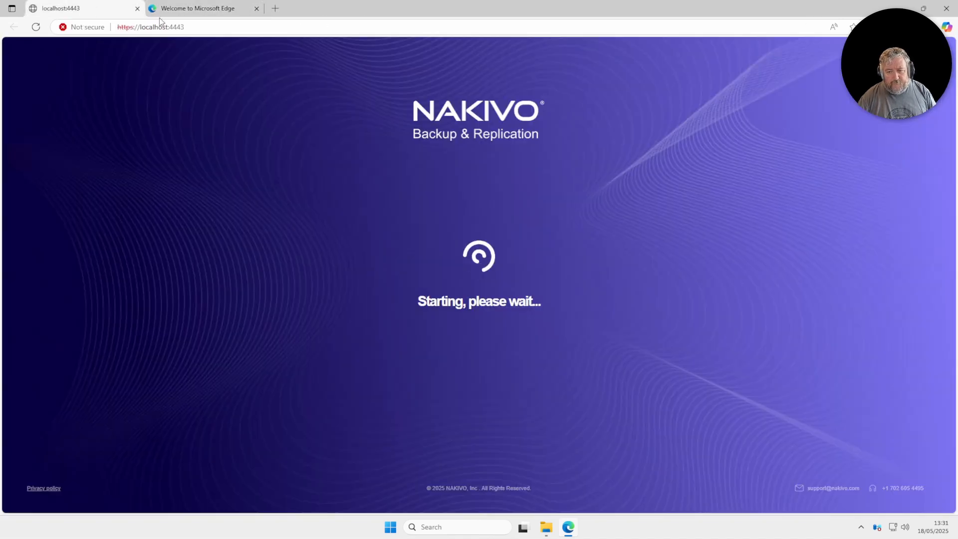
left_click(235, 9)
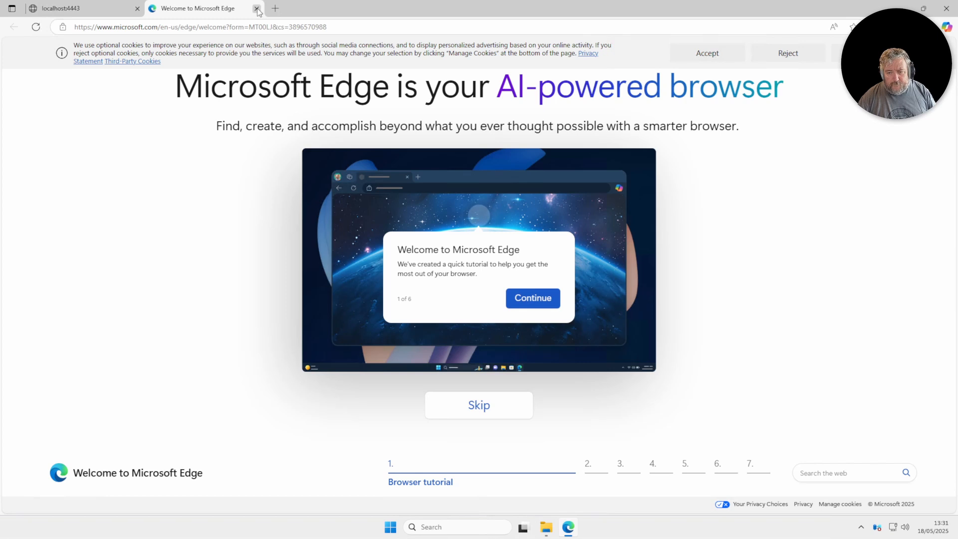
- Close the Welcome to Microsoft Edge tab and enter the admin's full name and username
left_click(256, 8)
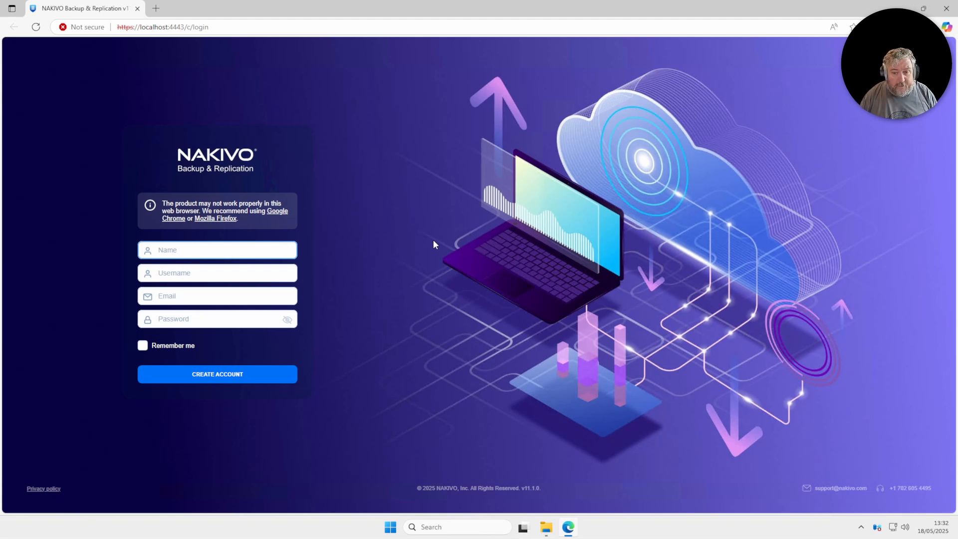
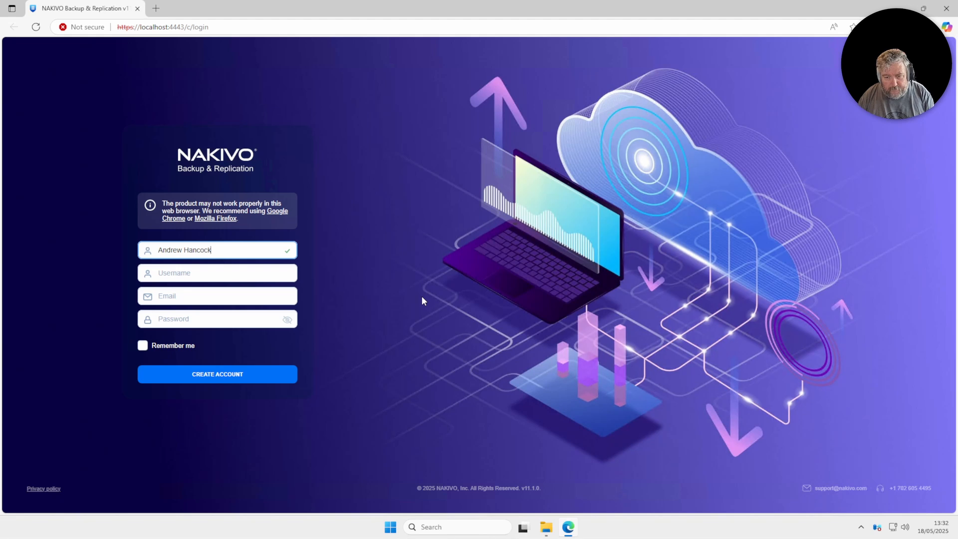
key("Tab")
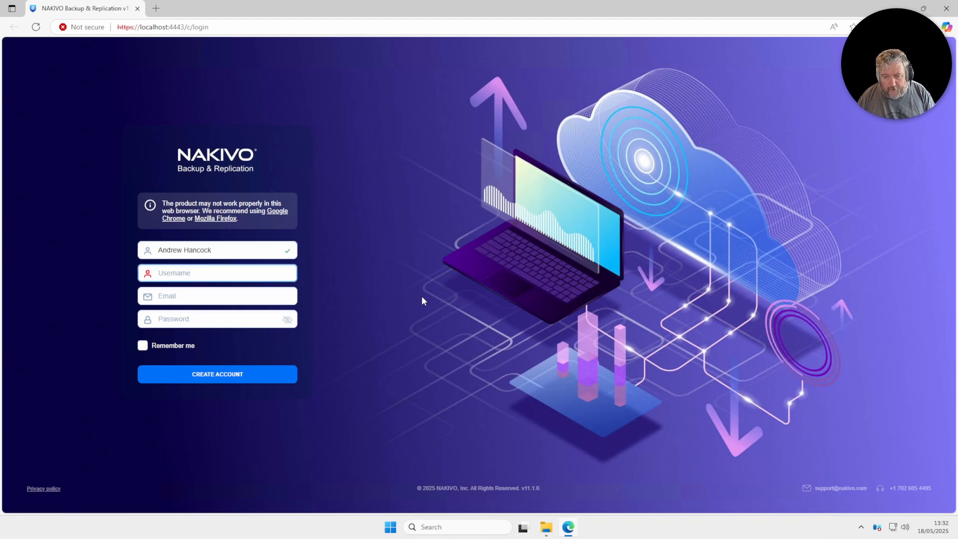
type("einsteinagogo")
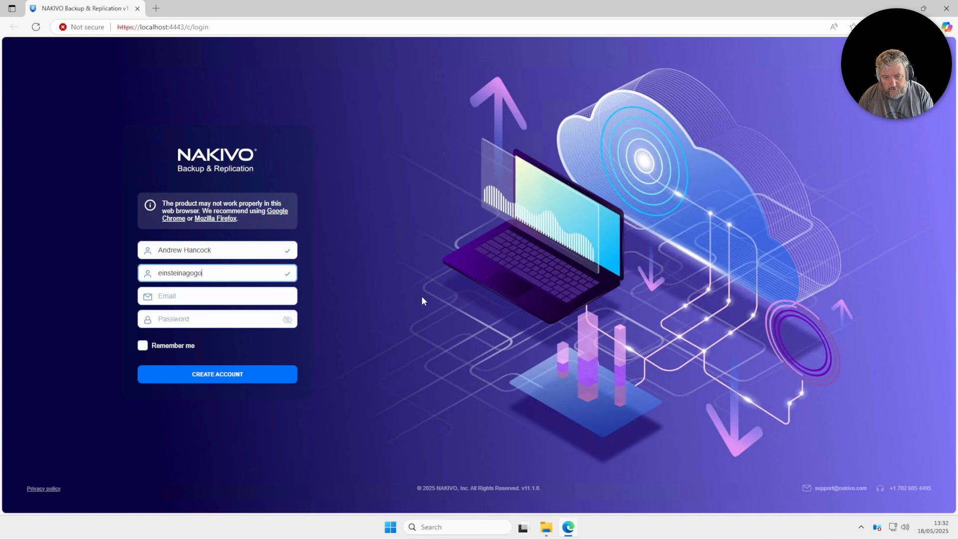
key("Tab")
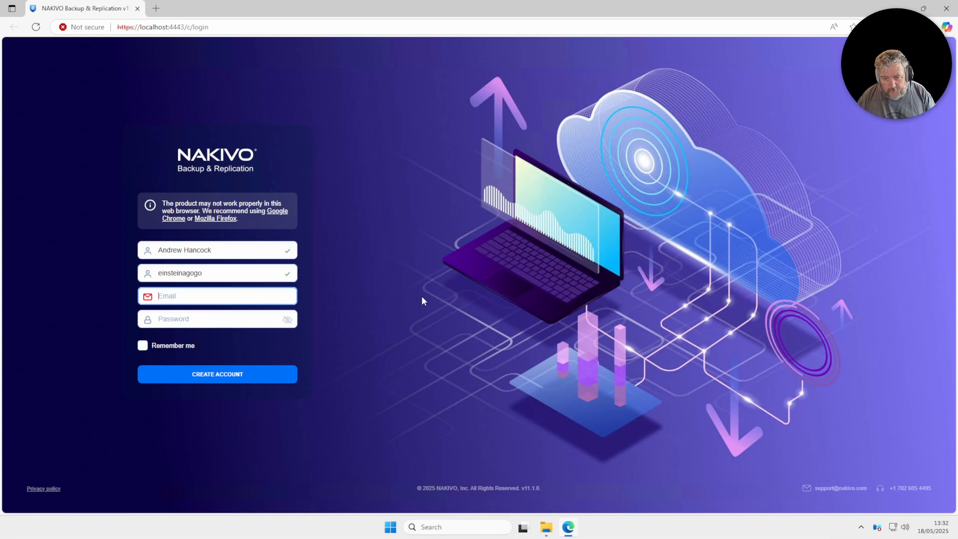
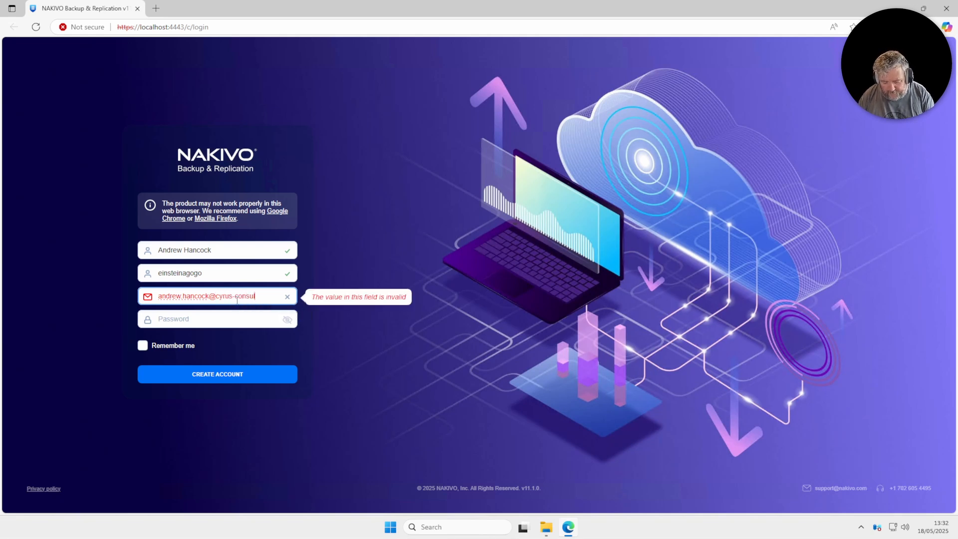
- Enter the admin's e-mail address, then clear the partly typed password
key("Tab")
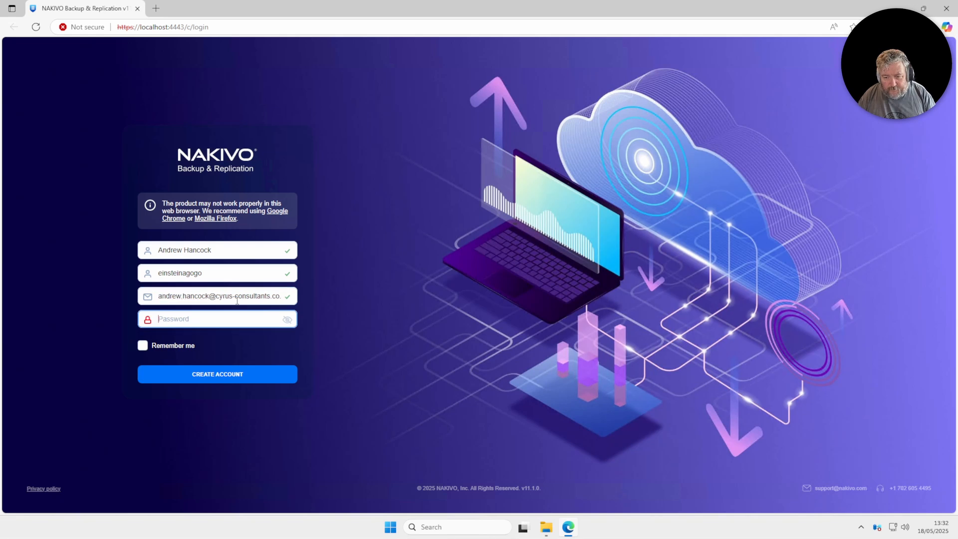
type("•••••••")
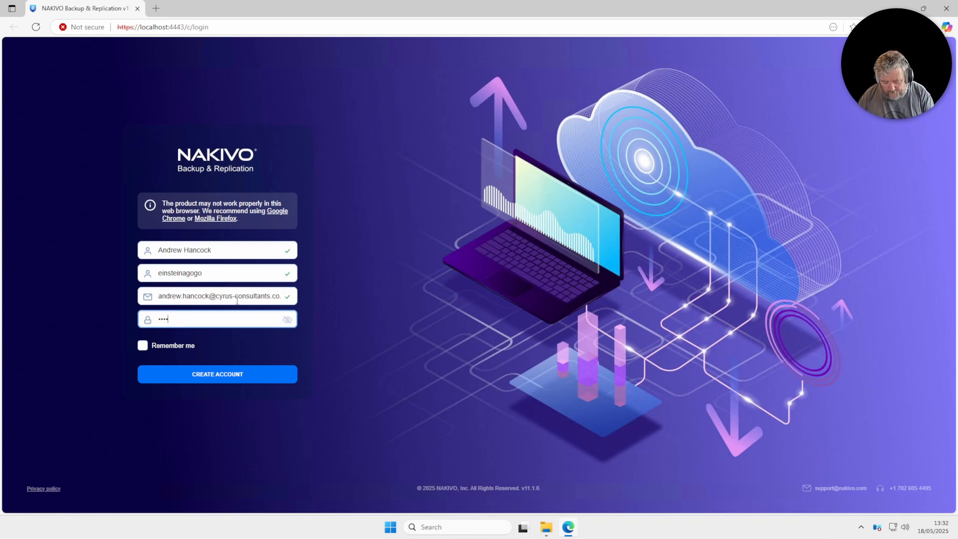
key("BackSpace")
key("BackSpace")
key("BackSpace")
key("BackSpace")
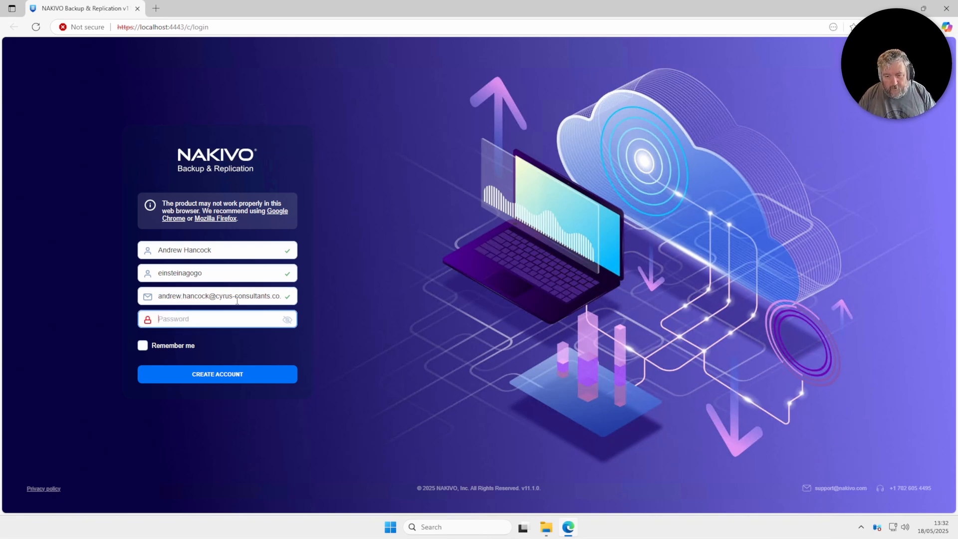
- Tick Remember me and paste the account password into the Password field
left_click(160, 349)
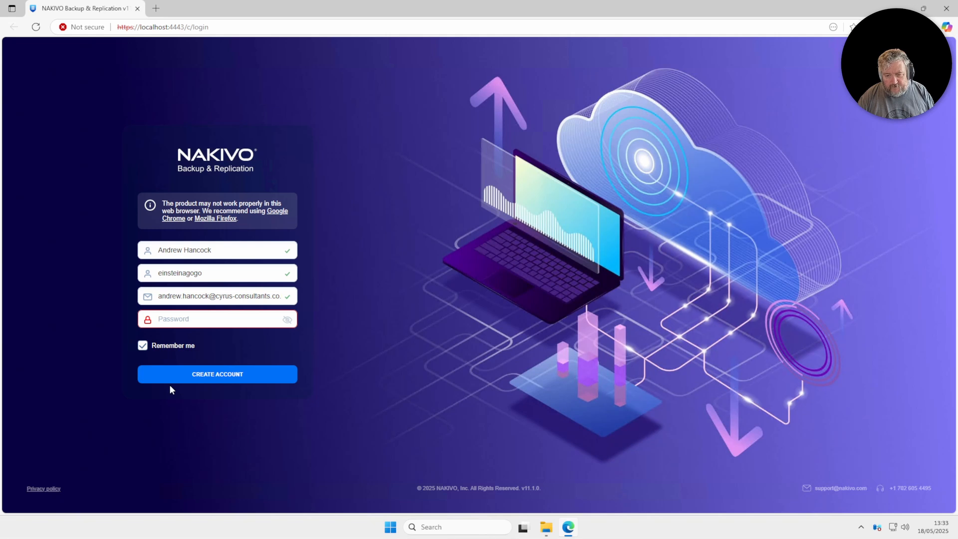
right_click(155, 316)
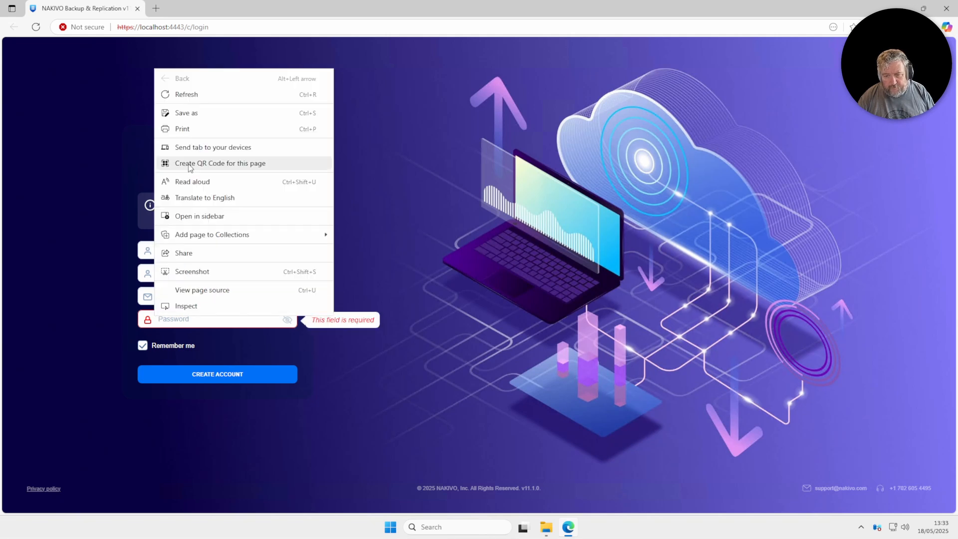
left_click(215, 314)
left_click(213, 318)
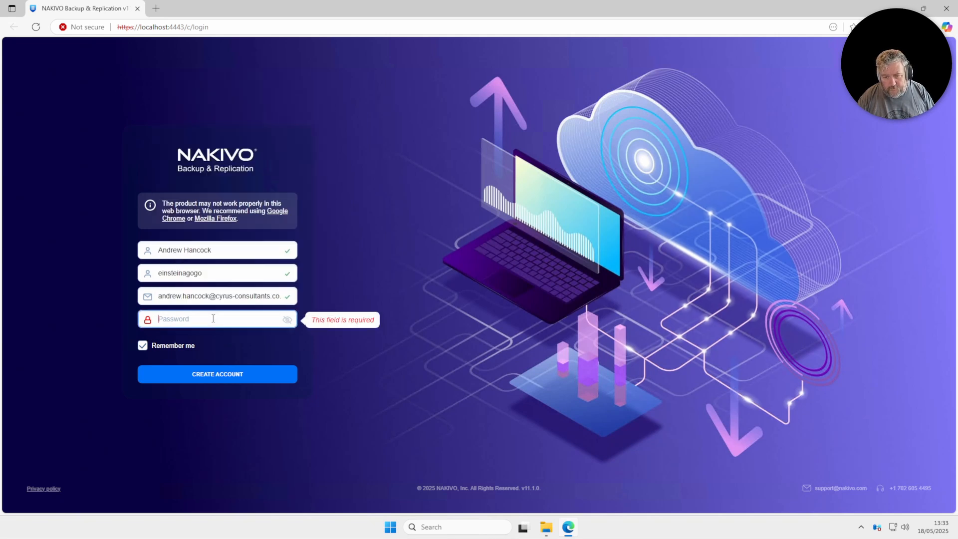
key("ctrl+v")
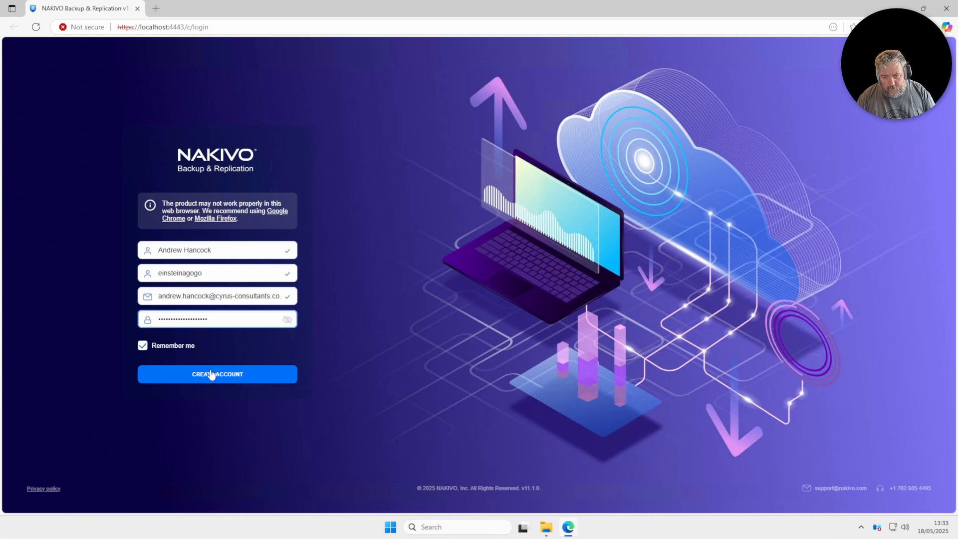
- Create the admin account, let Edge save the login, and dismiss the Microsoft 365 warning banner
left_click(221, 380)
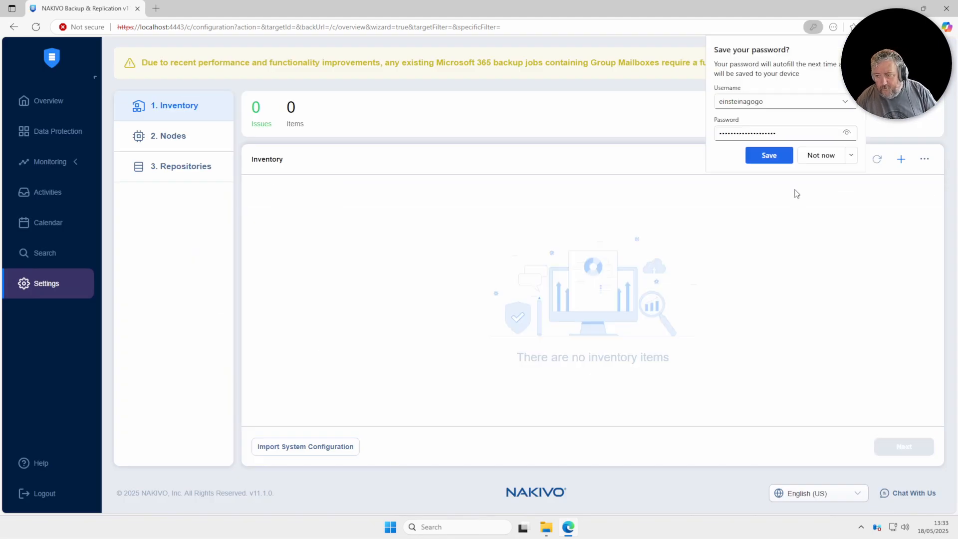
left_click(769, 156)
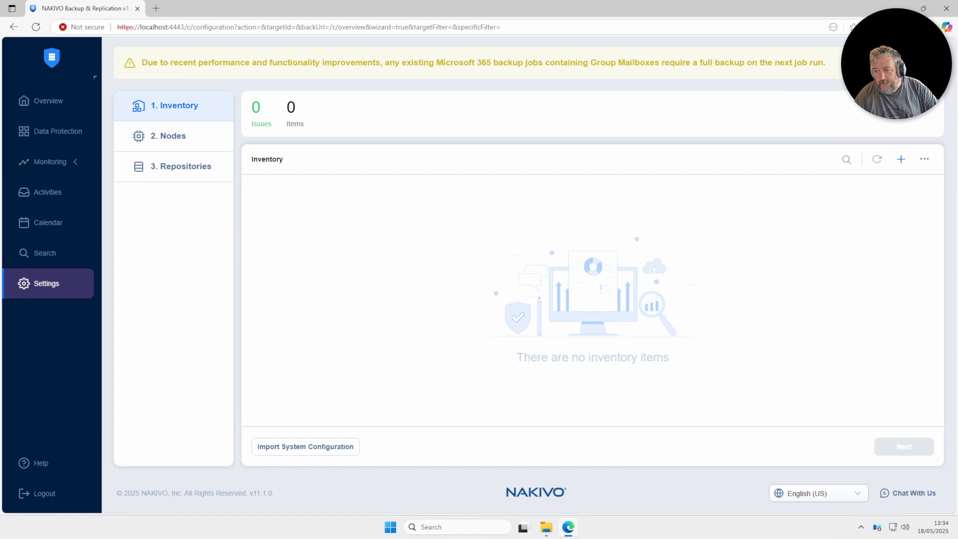
left_click(843, 63)
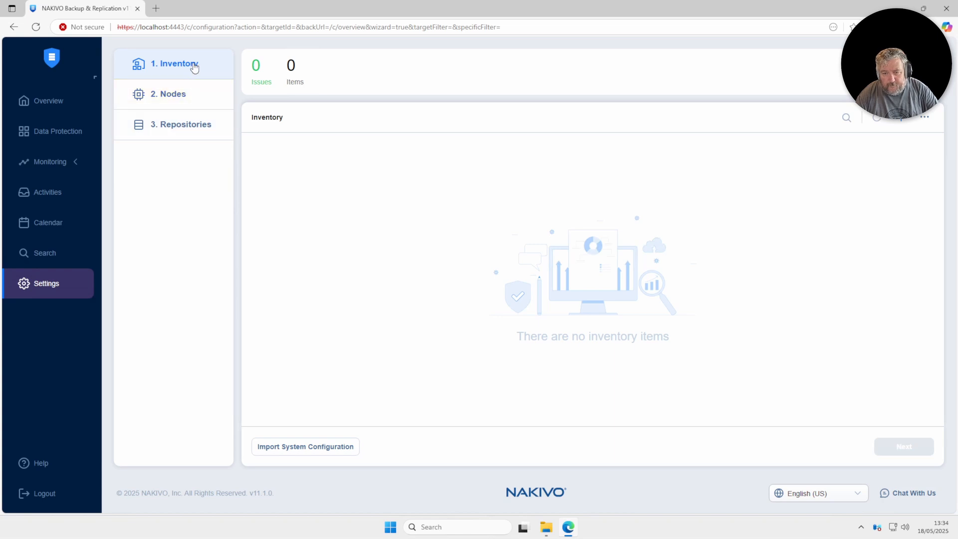
left_click_drag(176, 124, 180, 124)
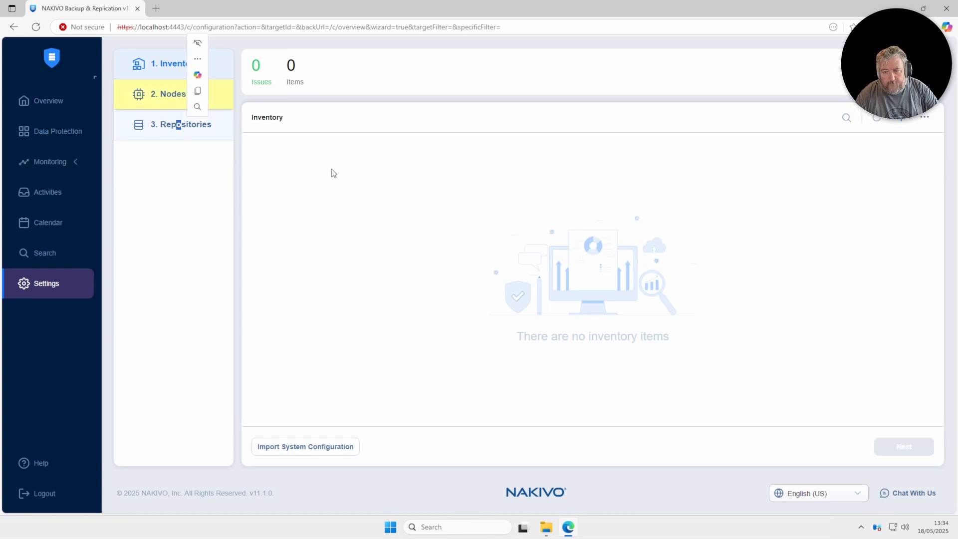
- Open the Add Inventory Item wizard from the Inventory panel's + button, with Virtual platform selected
left_click(902, 121)
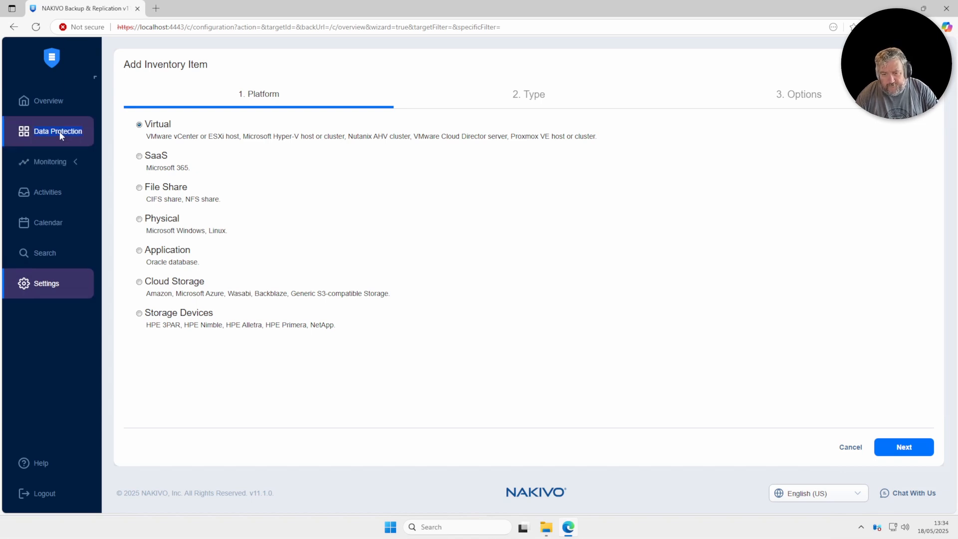
double_click(58, 164)
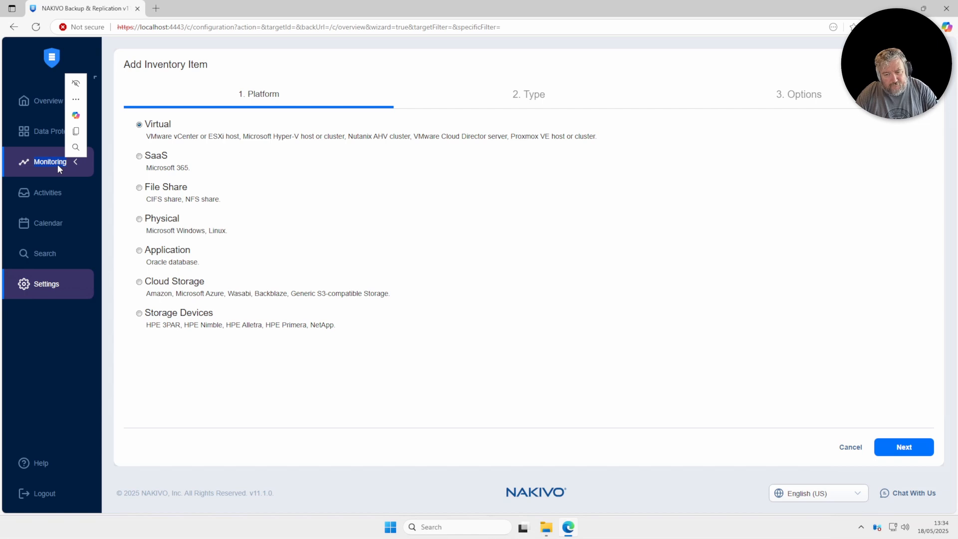
double_click(49, 196)
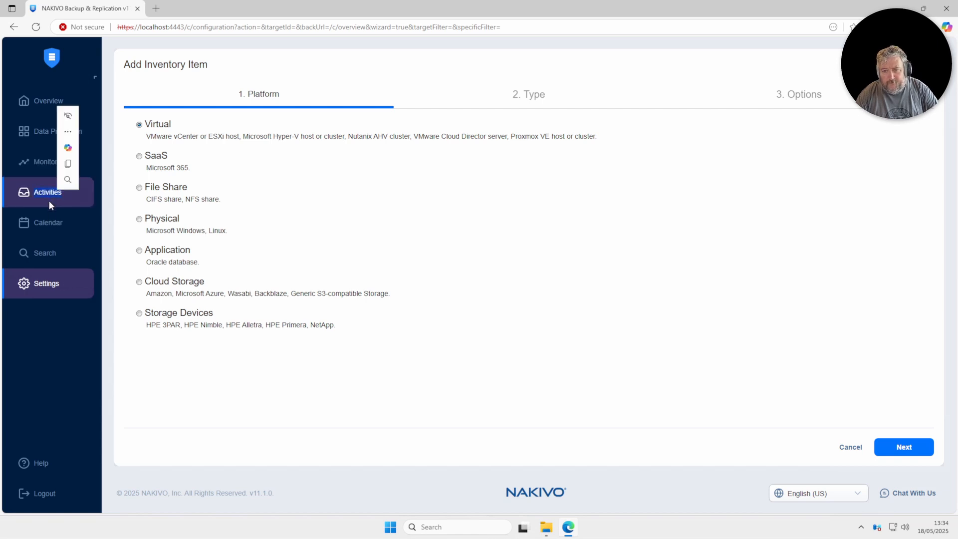
double_click(47, 223)
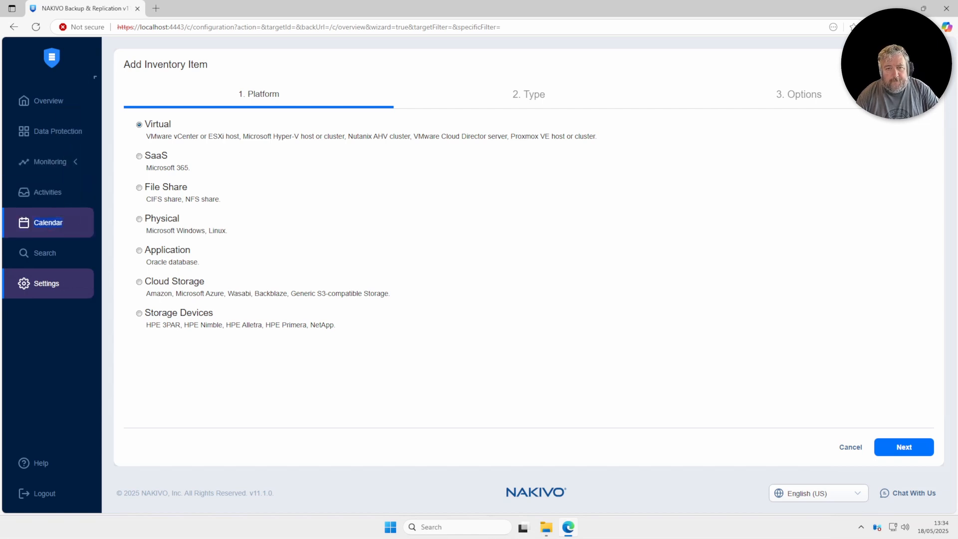